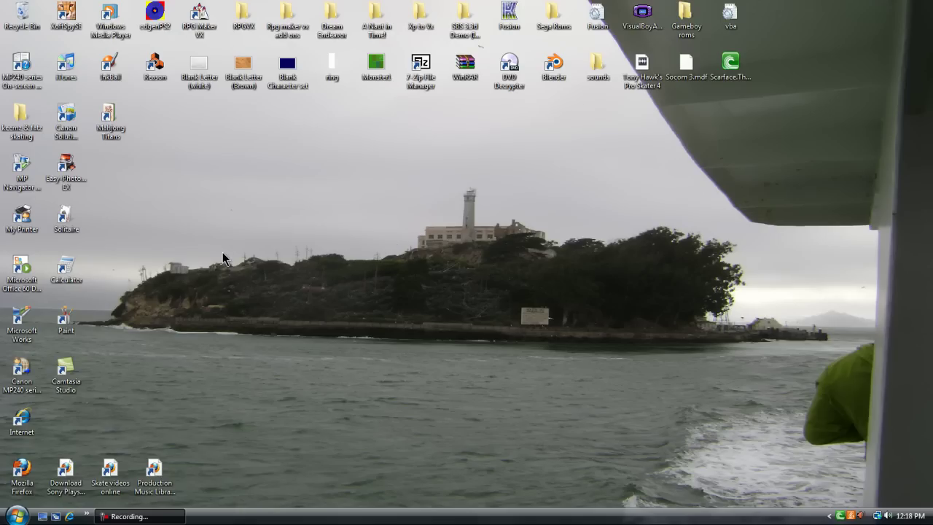
# Step: Open RPG Maker VX and capture the screen showing the preview of the IconSet resource from Graphics/System
pyautogui.doubleClick(191, 26)
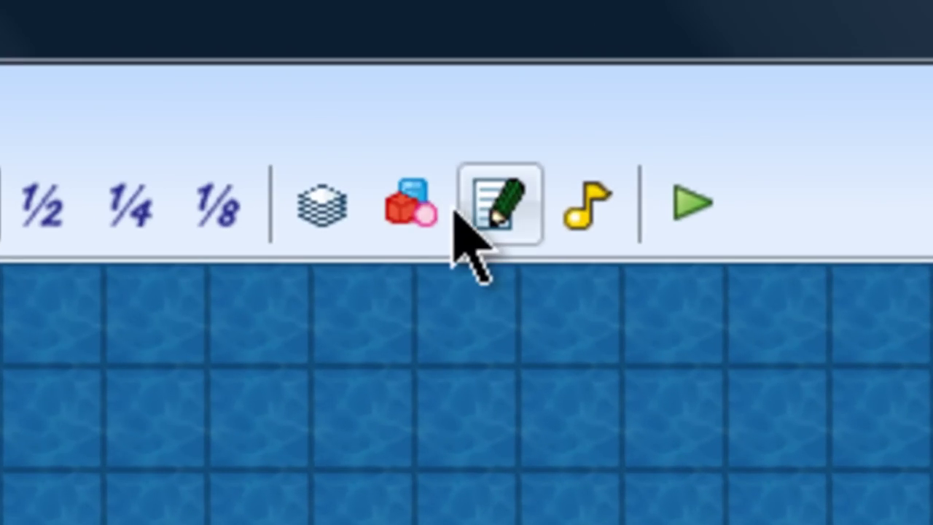
pyautogui.click(413, 205)
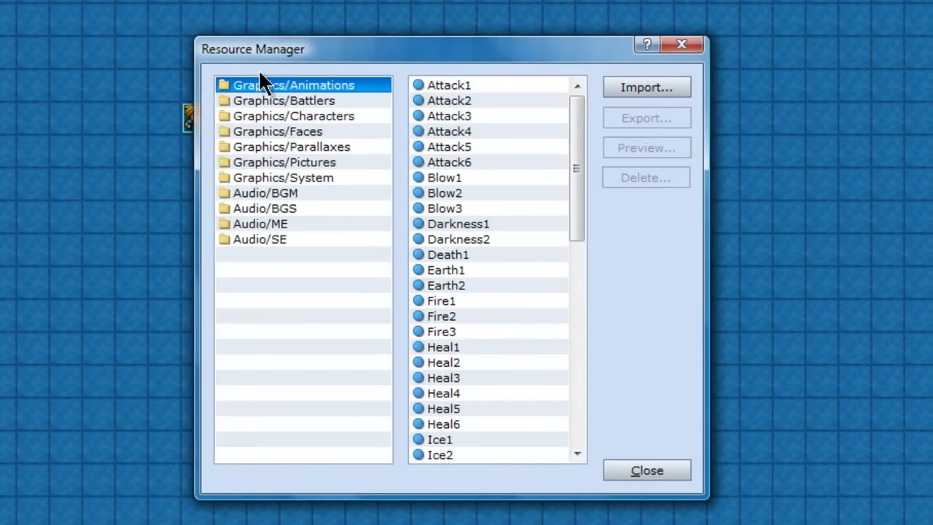
pyautogui.click(296, 179)
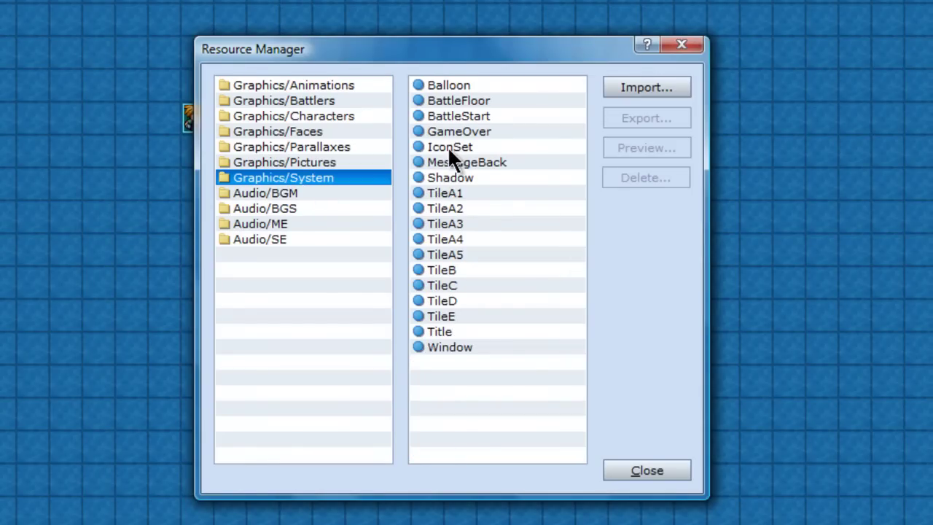
pyautogui.click(445, 145)
pyautogui.click(637, 149)
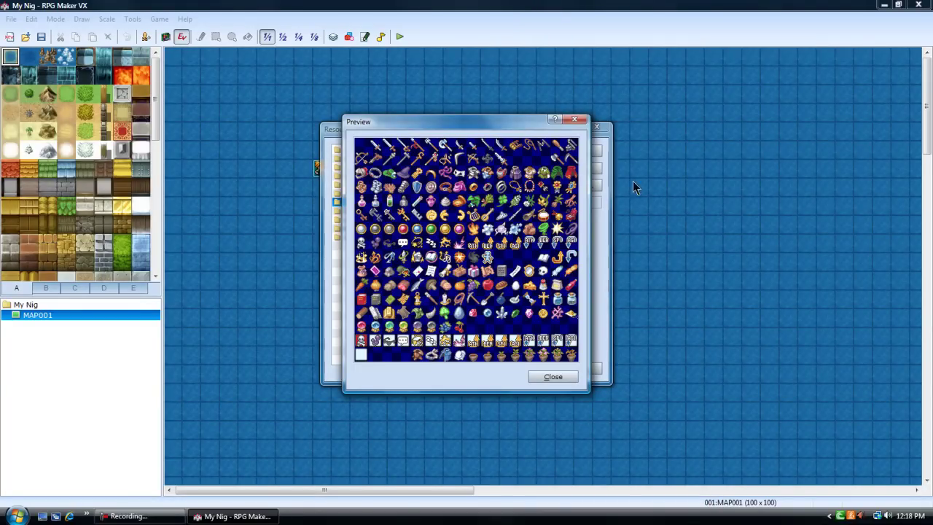
pyautogui.click(553, 376)
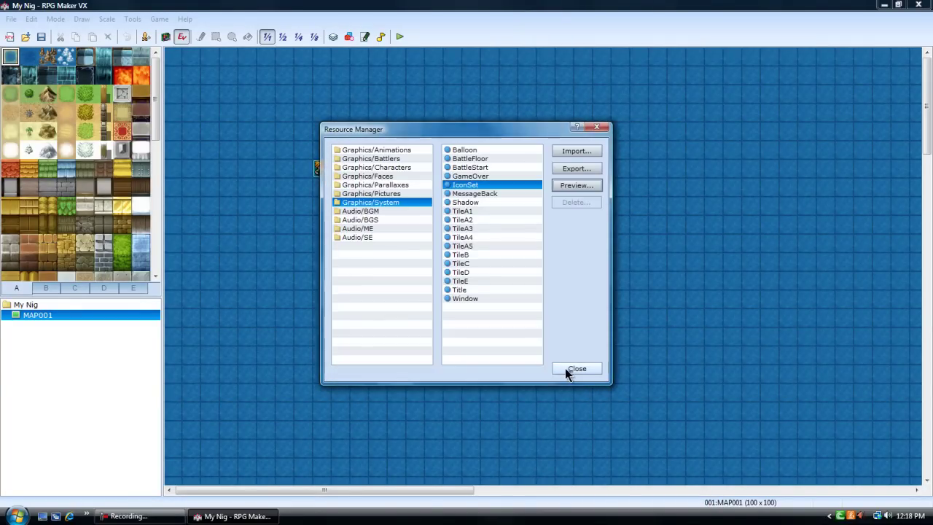
pyautogui.click(569, 369)
pyautogui.click(884, 5)
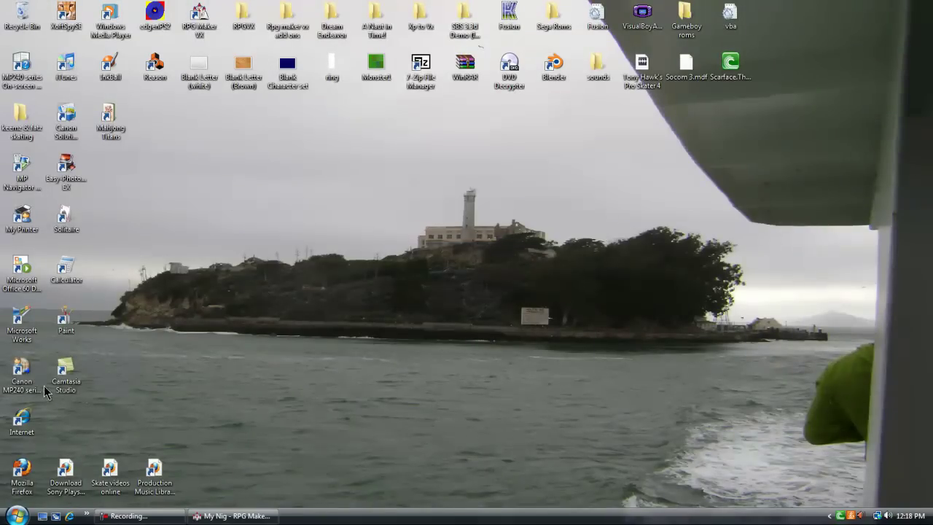
# Step: Open Paint and paste the captured screenshot of the IconSet preview for a close look at its icons
pyautogui.doubleClick(65, 324)
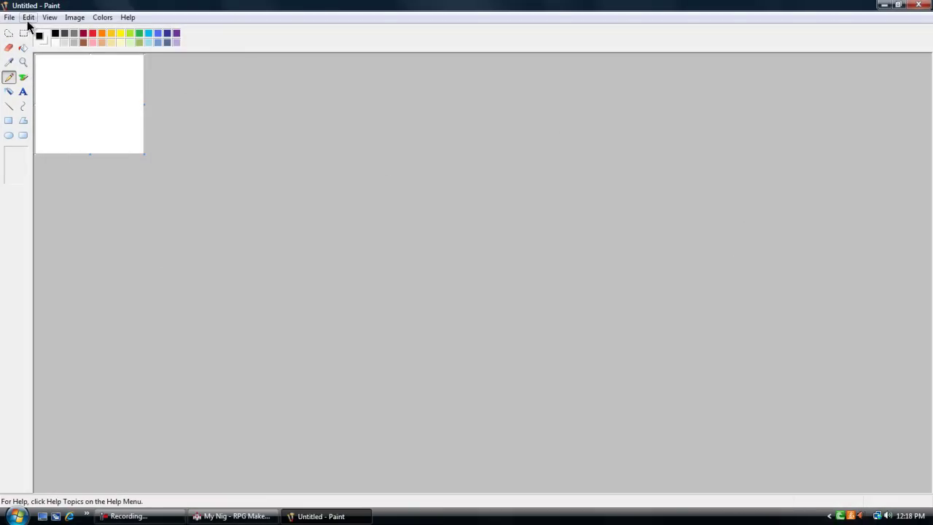
pyautogui.click(27, 17)
pyautogui.click(40, 87)
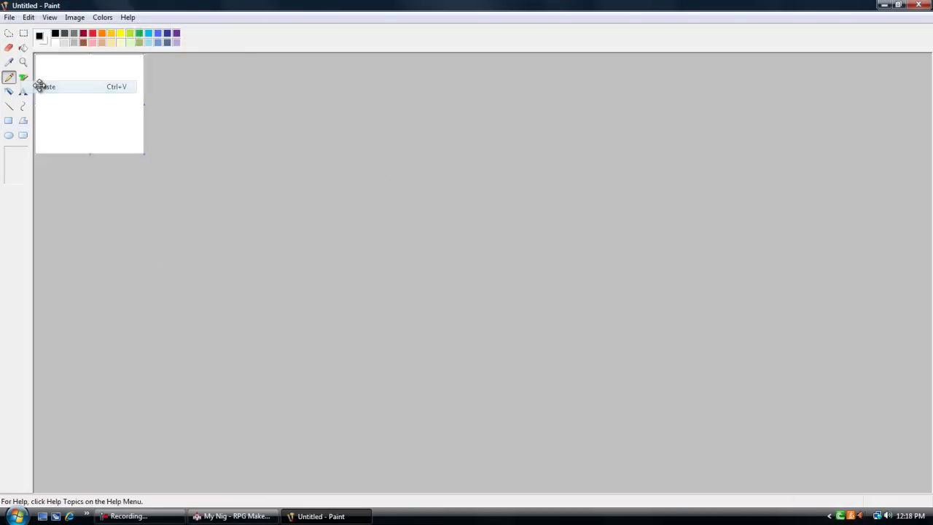
pyautogui.click(23, 62)
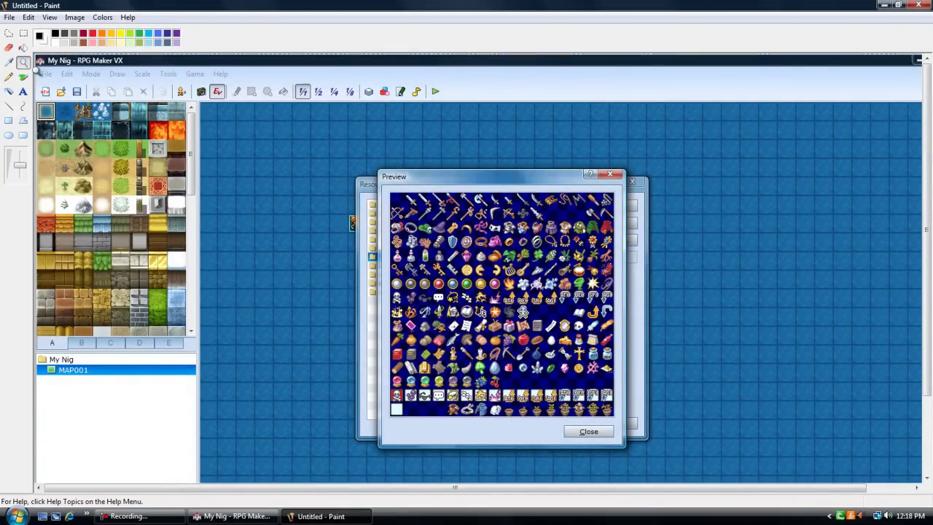
pyautogui.click(491, 208)
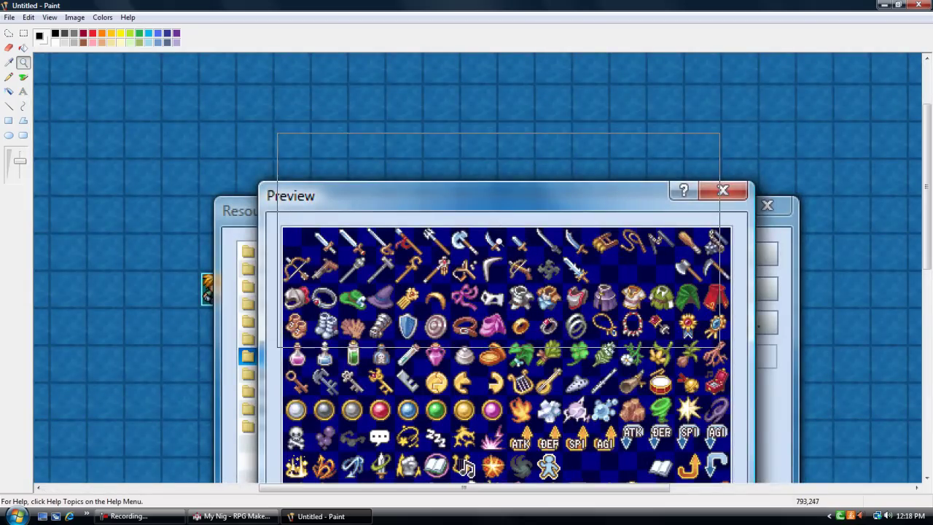
pyautogui.click(400, 298)
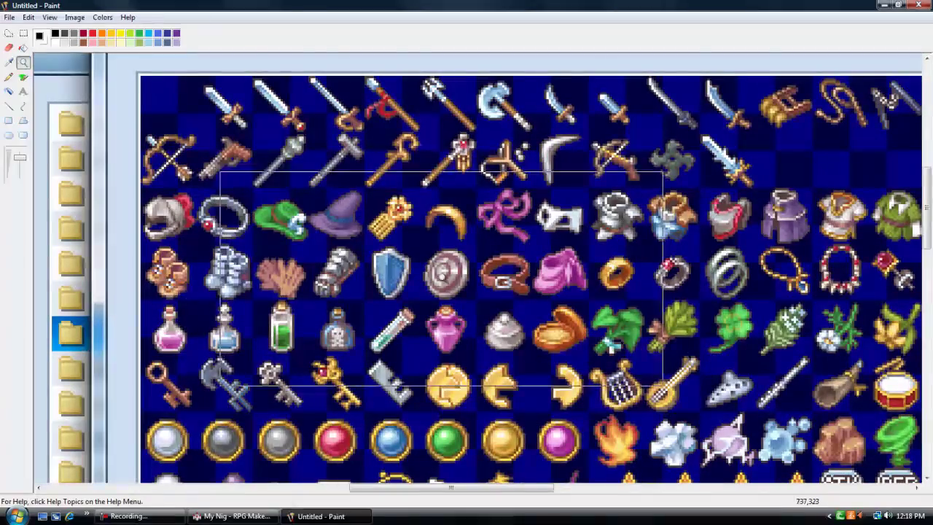
pyautogui.click(406, 251)
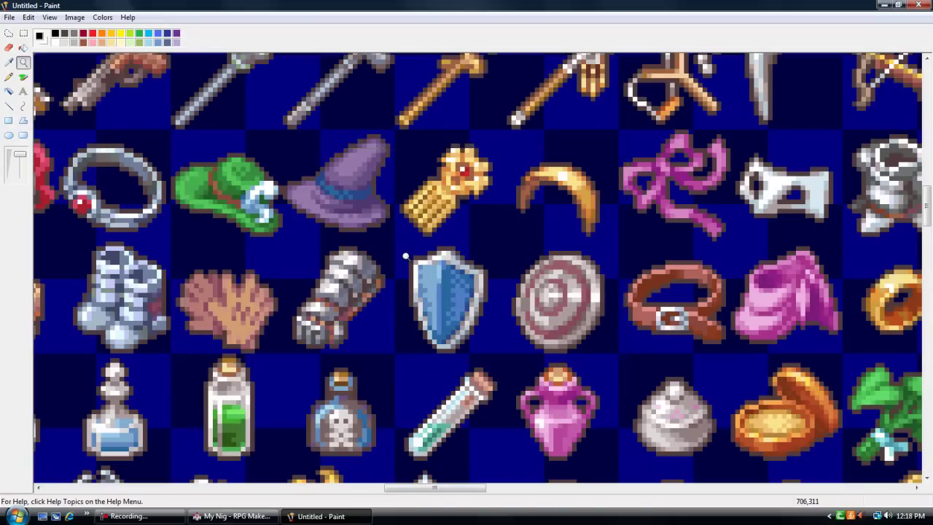
pyautogui.click(885, 5)
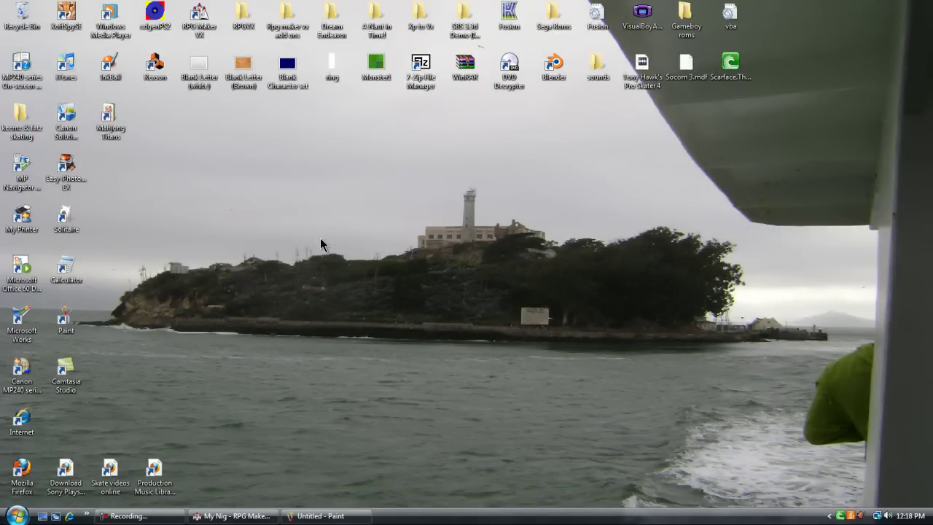
# Step: Start a second, blank Paint image and set its canvas to 384 pixels wide and 256 pixels high
pyautogui.doubleClick(284, 76)
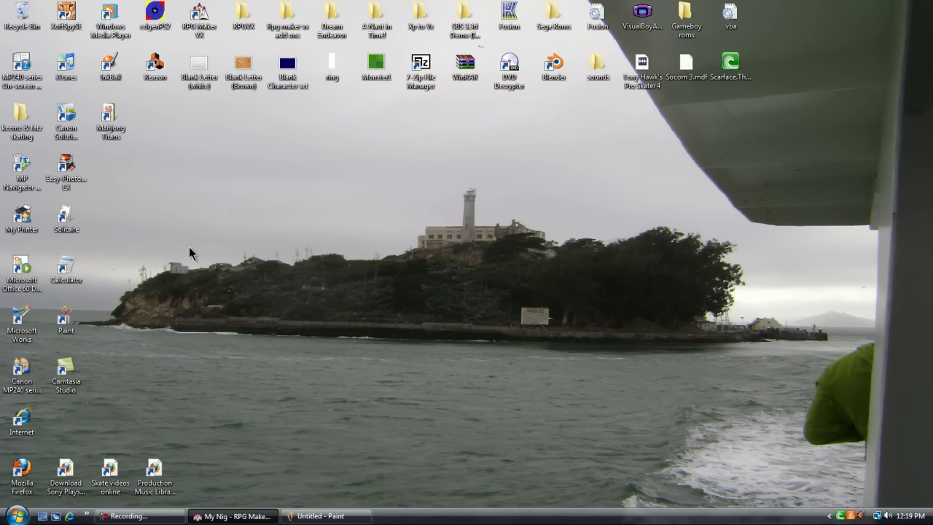
pyautogui.doubleClick(65, 319)
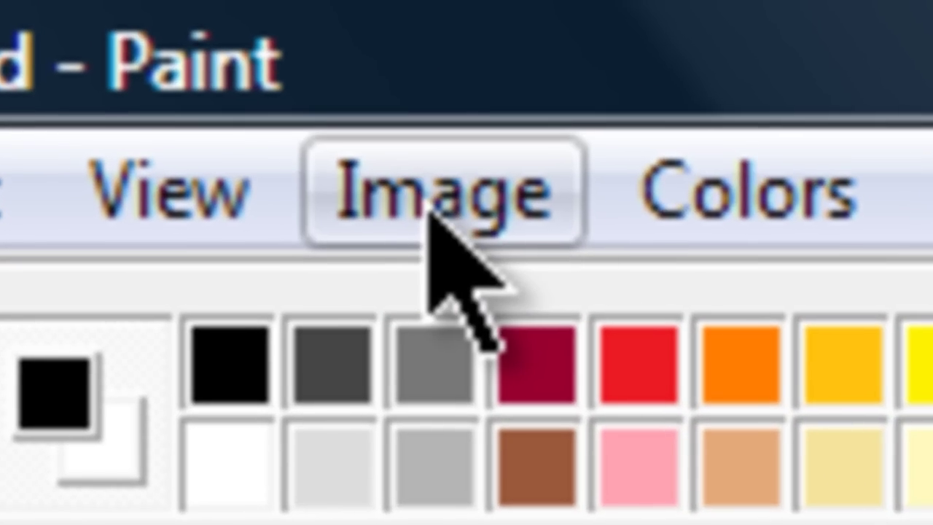
pyautogui.click(342, 146)
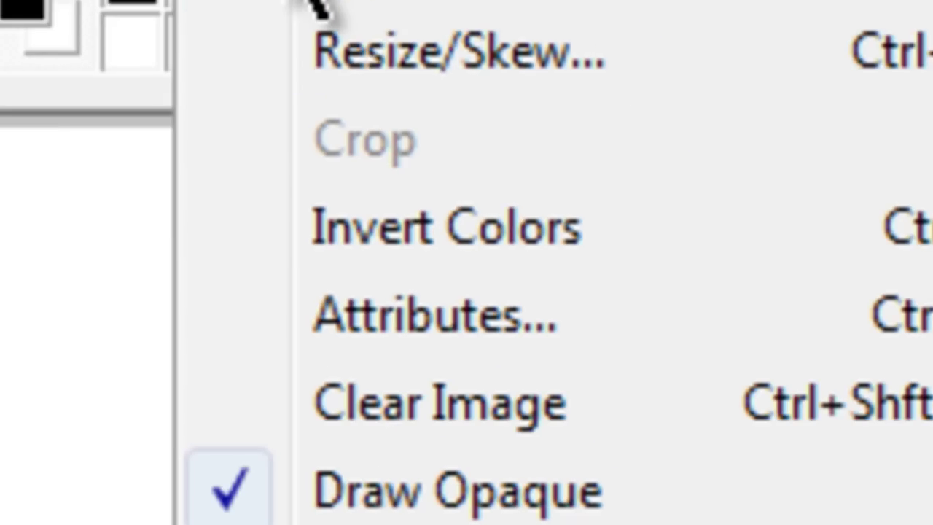
pyautogui.click(409, 524)
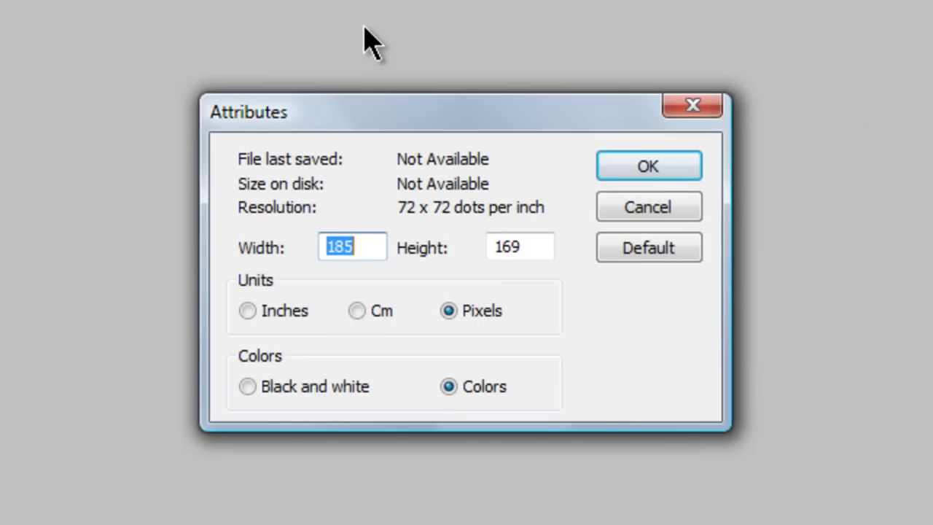
pyautogui.write('384')
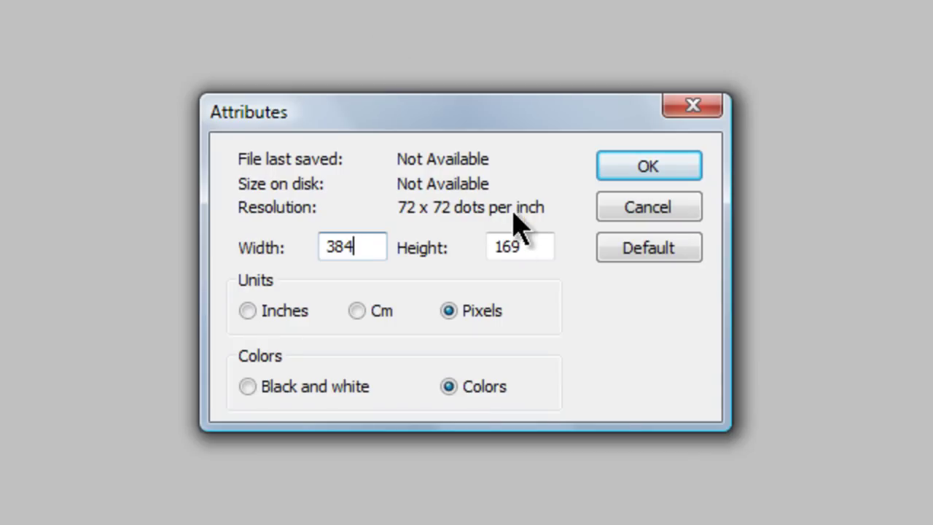
pyautogui.press('Tab')
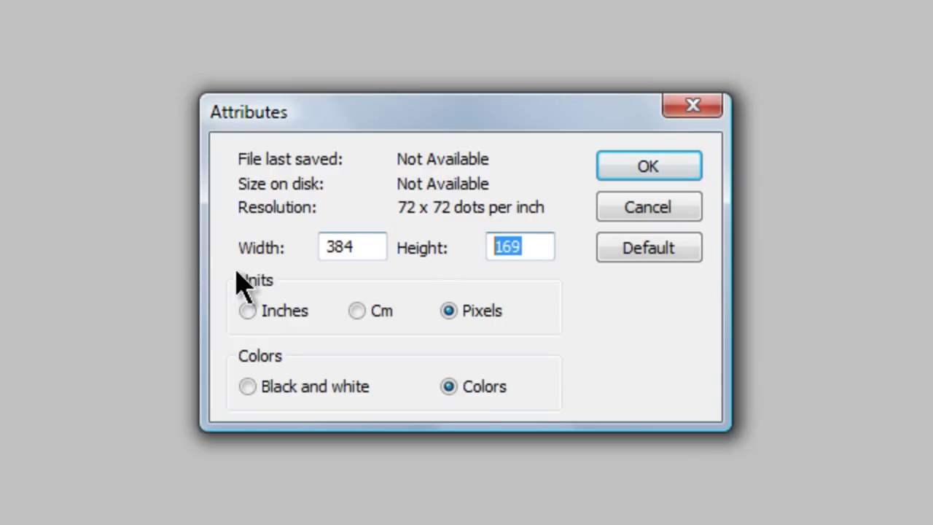
pyautogui.write('256')
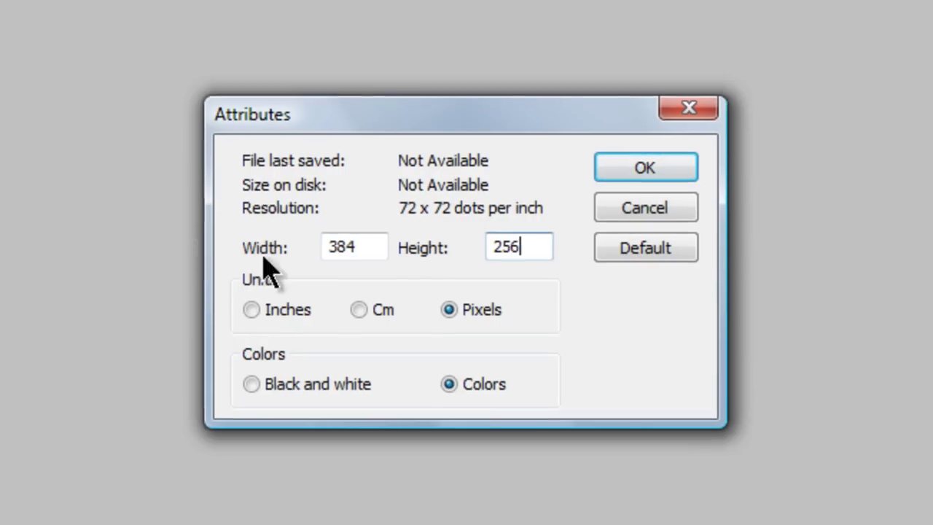
pyautogui.click(648, 166)
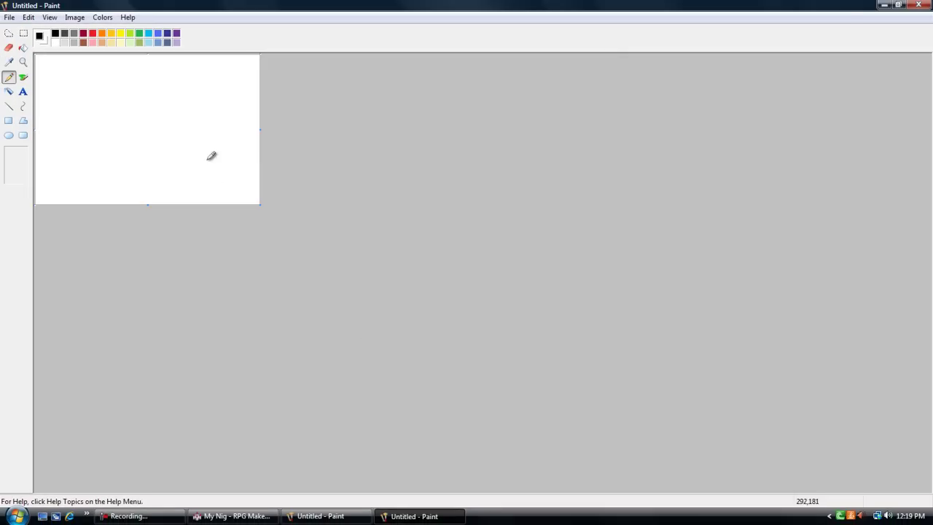
pyautogui.click(885, 5)
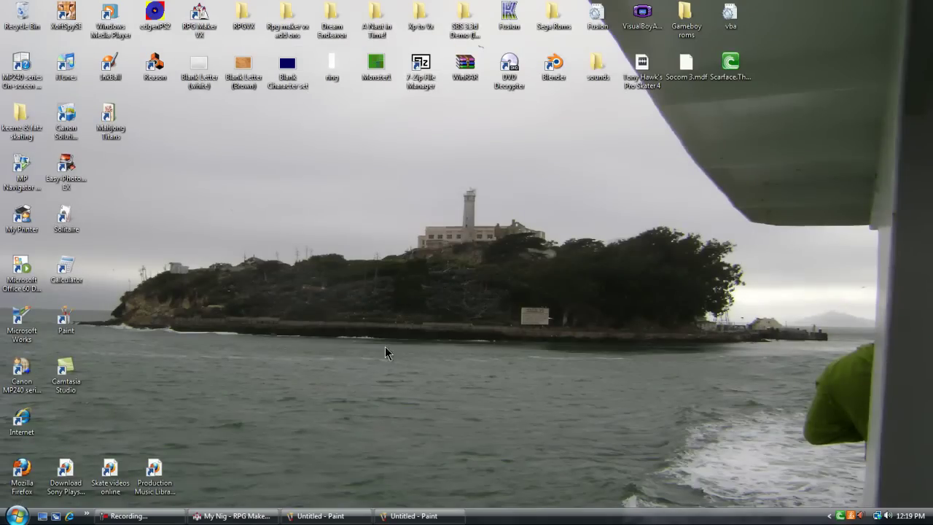
# Step: Switch to RPG Maker VX and preview the !Door2 resource from Graphics/Characters in the Resource Manager
pyautogui.click(233, 516)
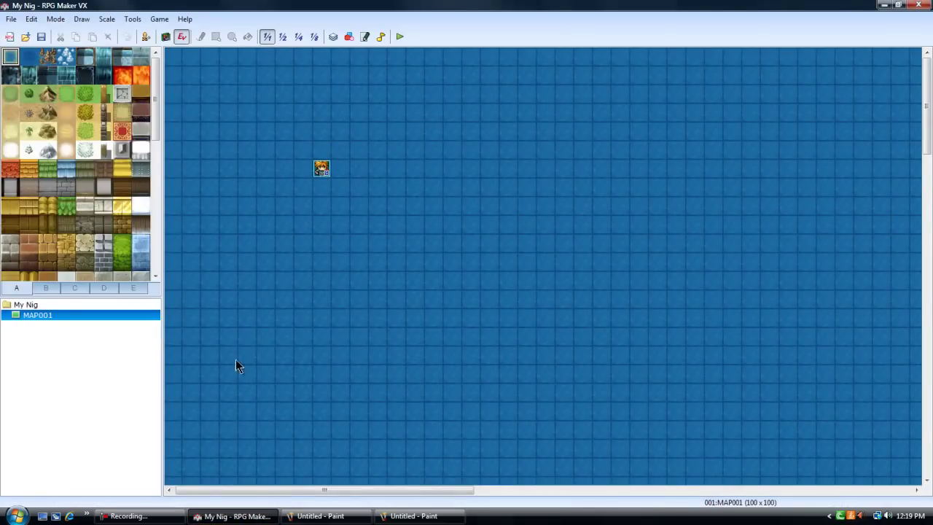
pyautogui.click(349, 37)
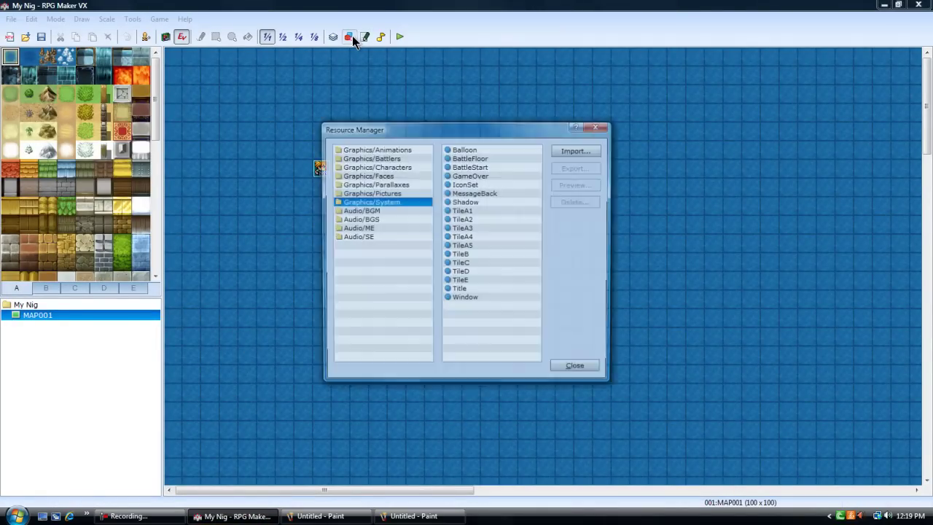
pyautogui.click(377, 166)
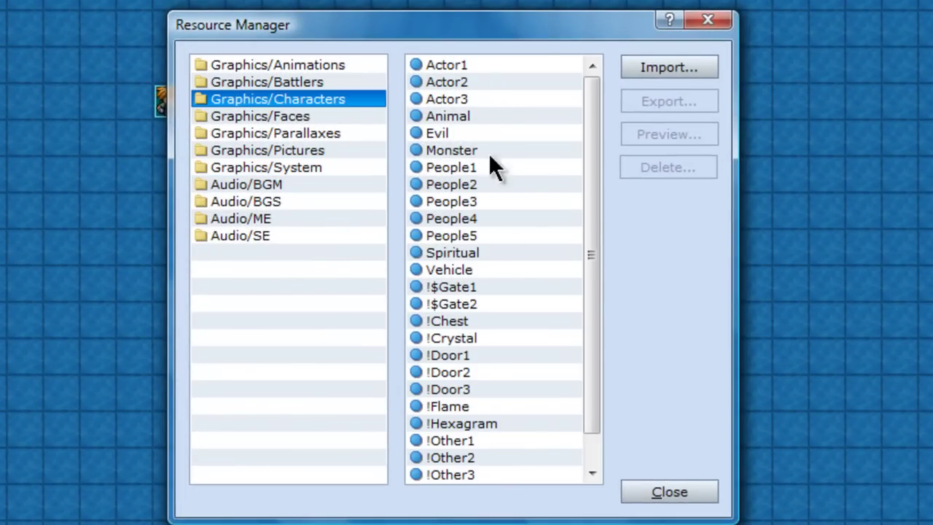
pyautogui.click(452, 372)
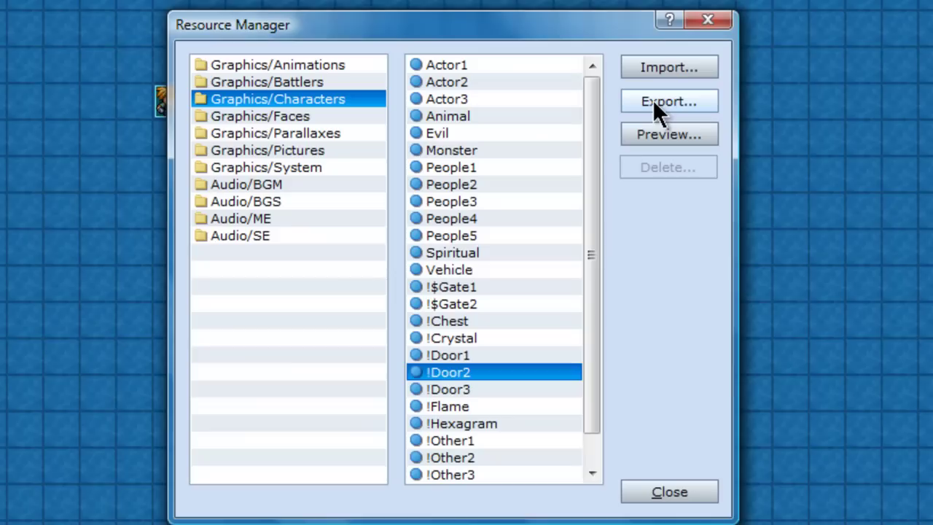
pyautogui.click(668, 134)
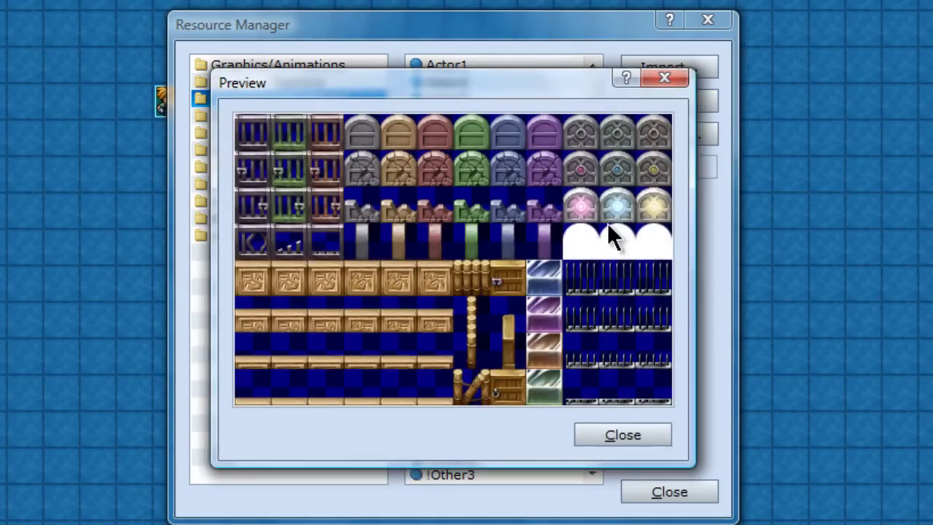
pyautogui.click(669, 78)
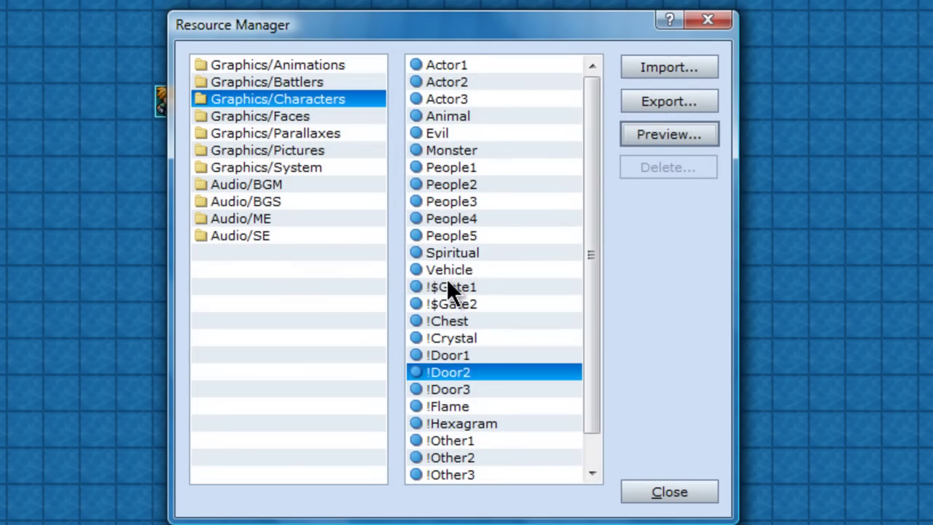
# Step: Preview the !$Gate1 and !$Gate2 character graphics
pyautogui.click(448, 286)
pyautogui.click(648, 134)
pyautogui.click(610, 78)
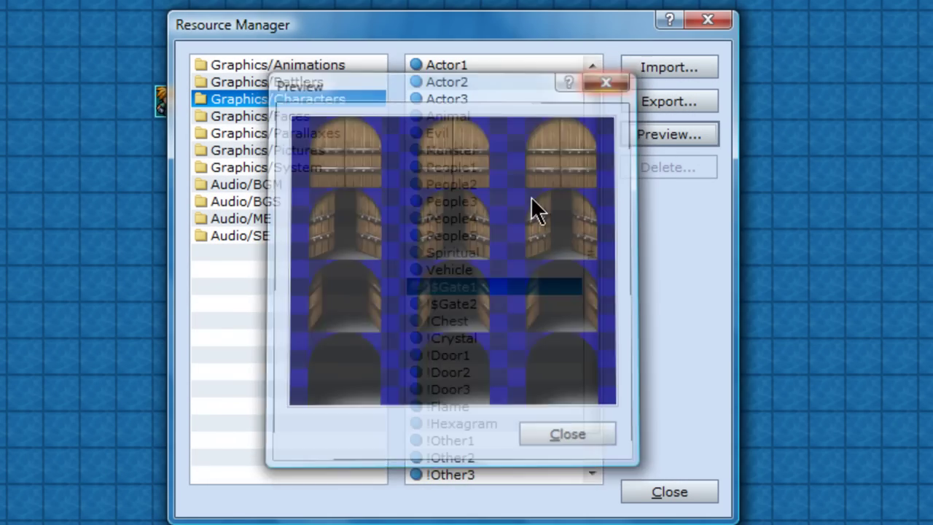
pyautogui.click(484, 304)
pyautogui.click(665, 132)
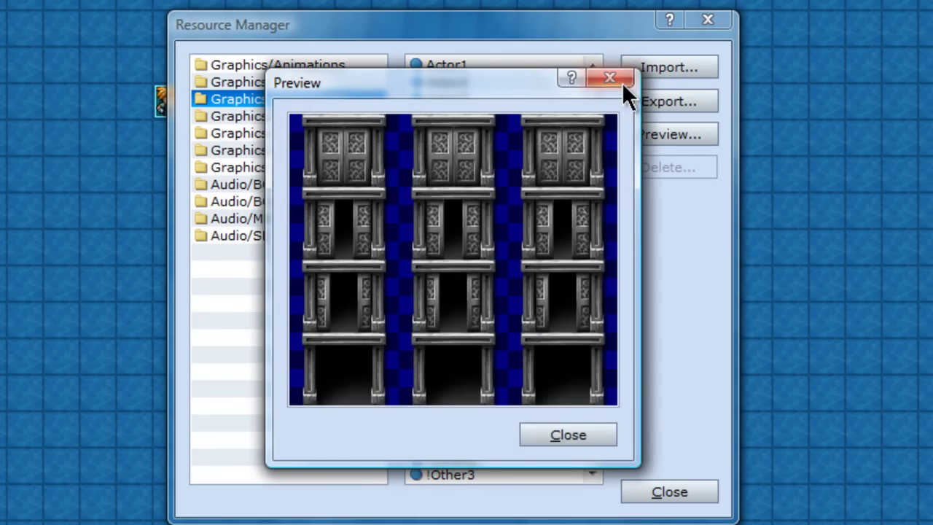
pyautogui.click(609, 78)
# Step: Preview the People3 and !Other3 character graphics and close the Resource Manager
pyautogui.click(471, 199)
pyautogui.click(638, 133)
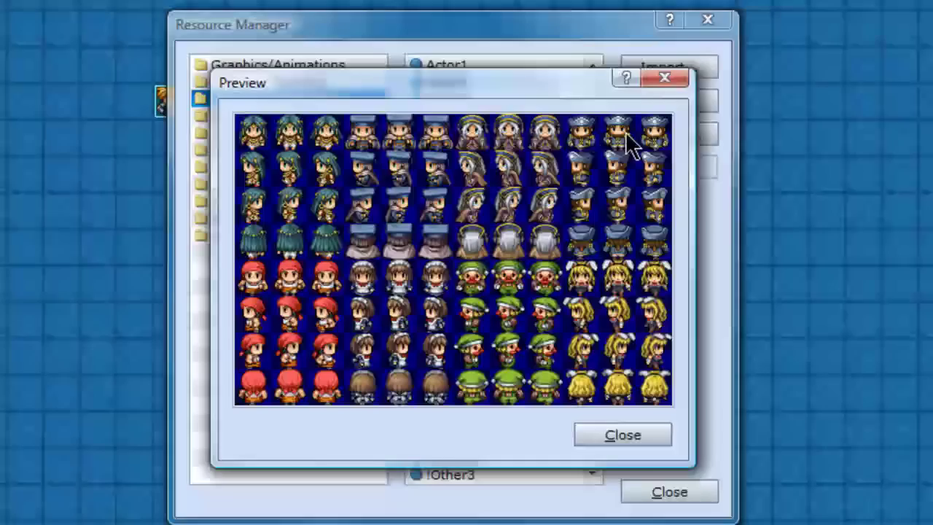
pyautogui.click(669, 84)
pyautogui.click(467, 476)
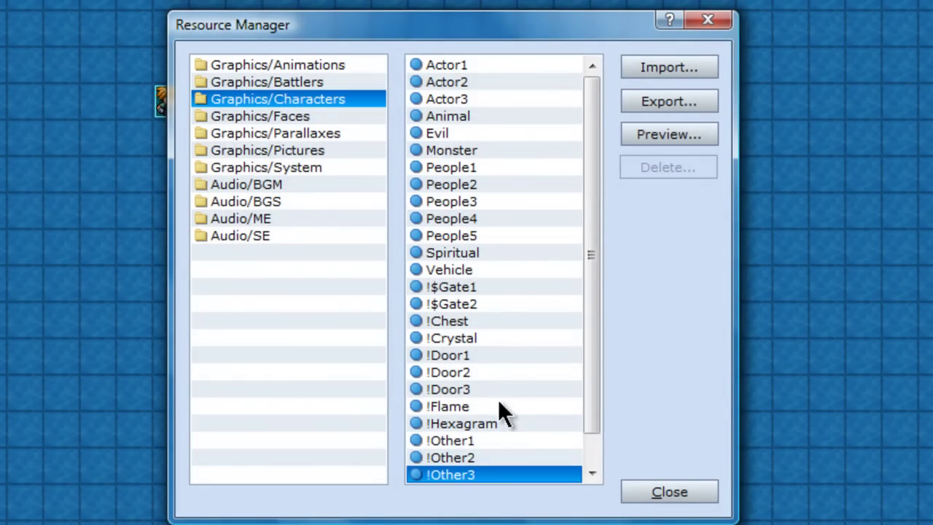
pyautogui.click(651, 133)
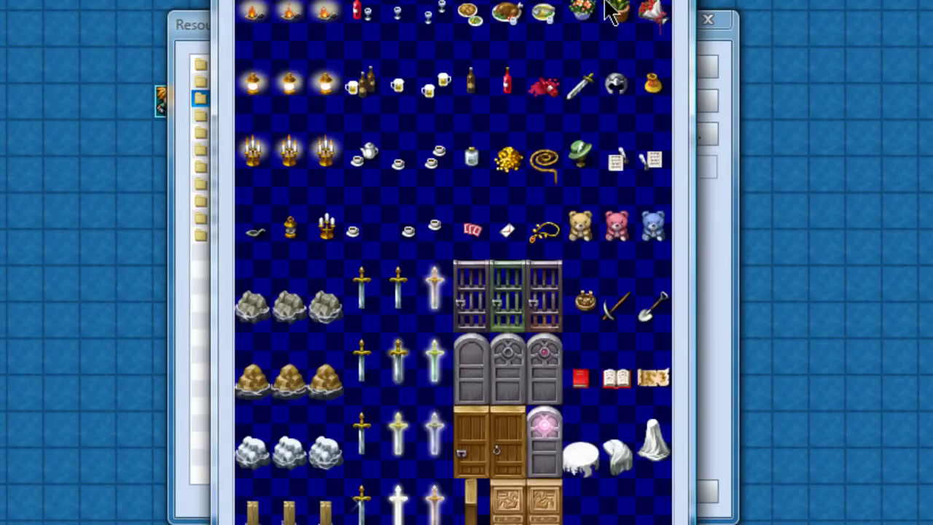
pyautogui.press('Escape')
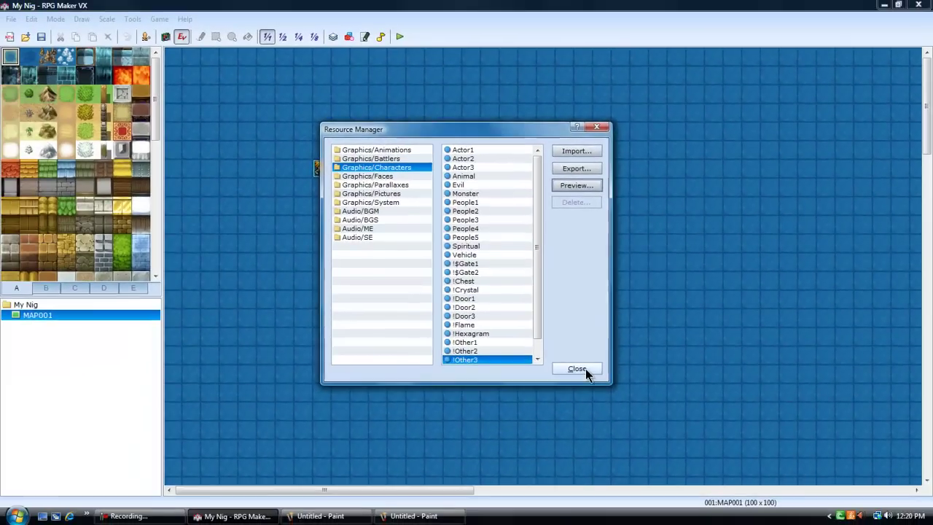
pyautogui.click(576, 368)
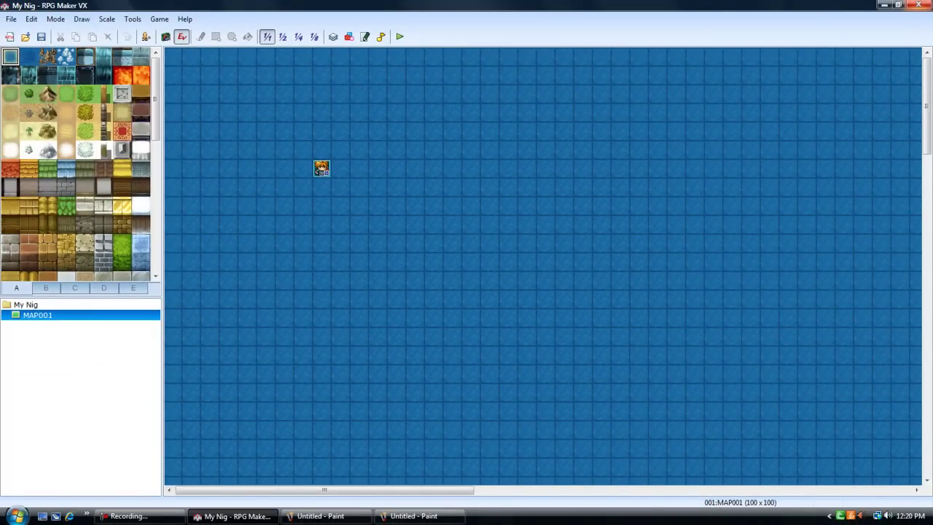
# Step: Switch from RPG Maker VX to a new Paint window and paste the captured character graphics preview
pyautogui.click(885, 4)
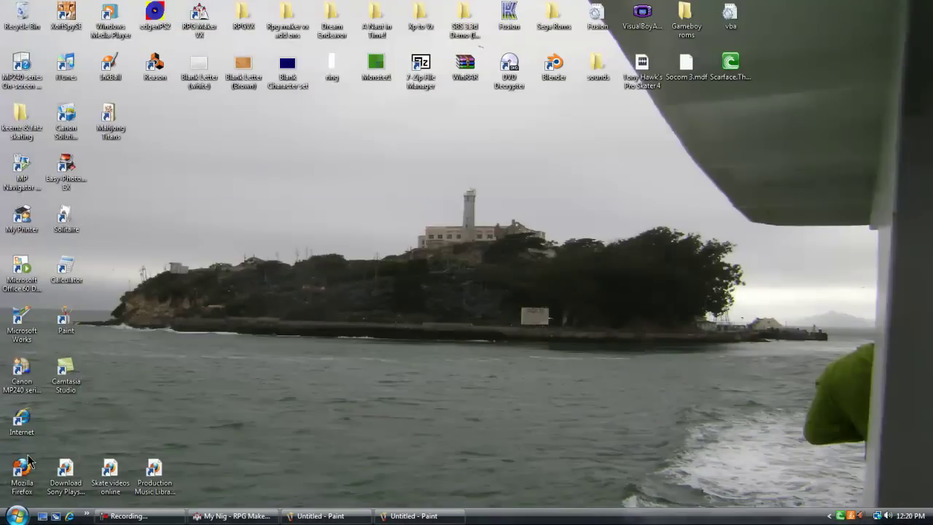
pyautogui.doubleClick(65, 324)
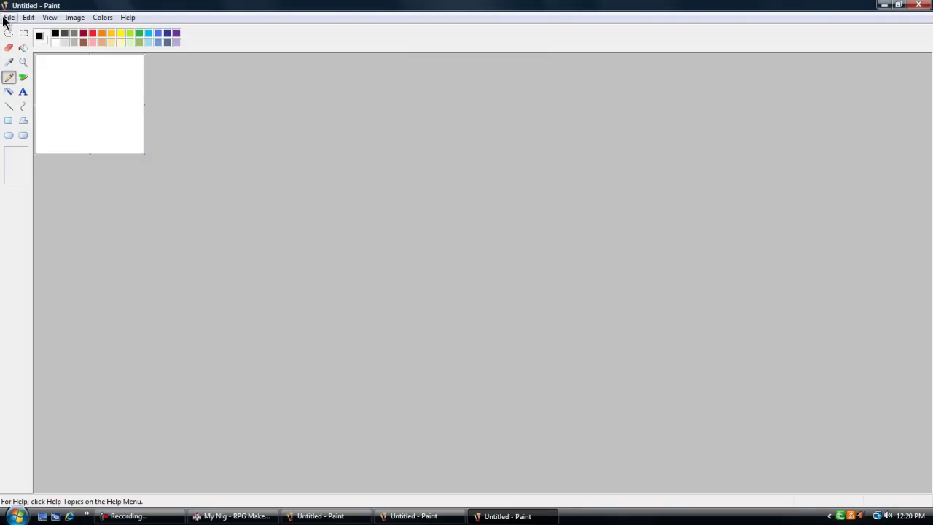
pyautogui.click(28, 17)
pyautogui.click(46, 86)
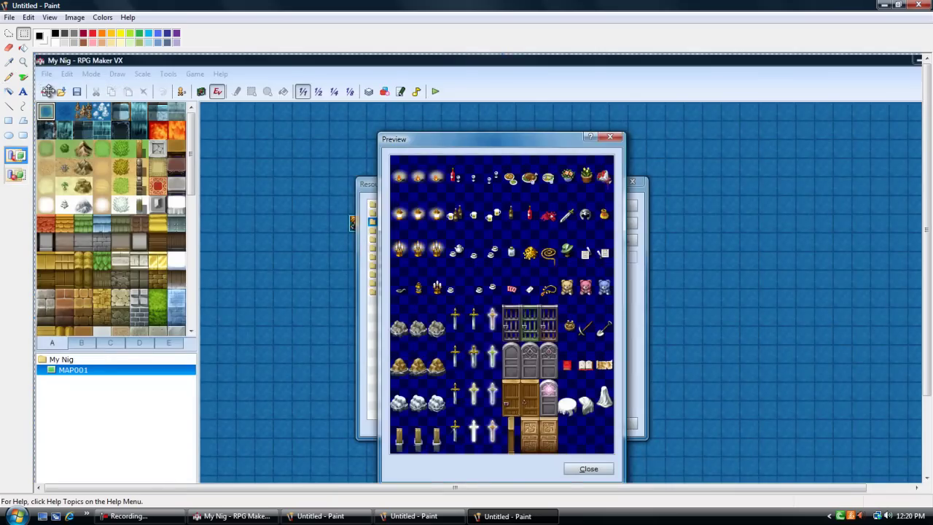
# Step: Copy an empty two-by-two-square checkered tile of the blue background directly below the first lit candelabra
pyautogui.click(23, 62)
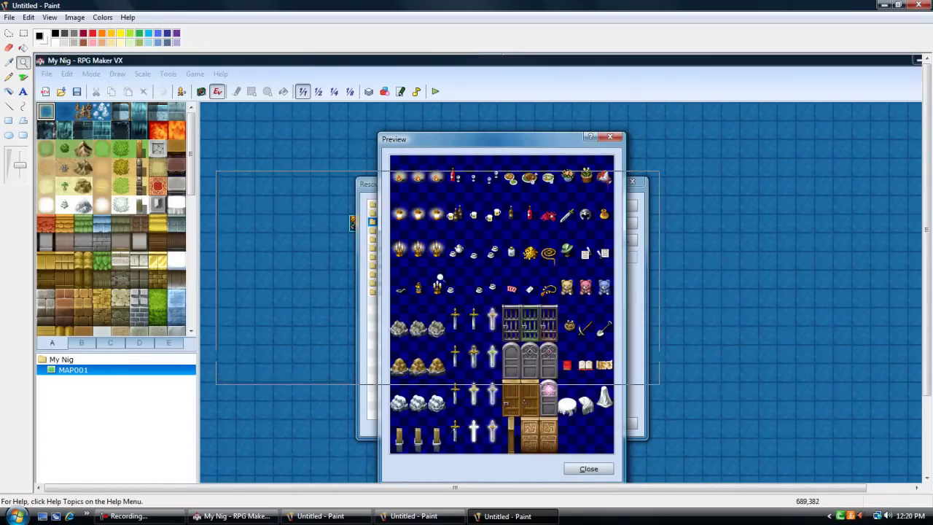
pyautogui.click(467, 271)
pyautogui.click(504, 253)
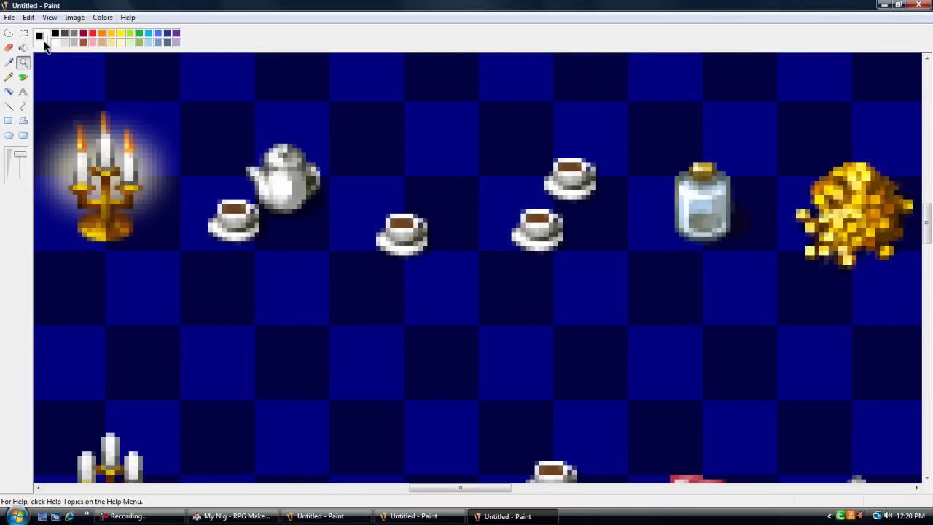
pyautogui.moveTo(501, 488); pyautogui.dragTo(444, 509)
pyautogui.click(23, 33)
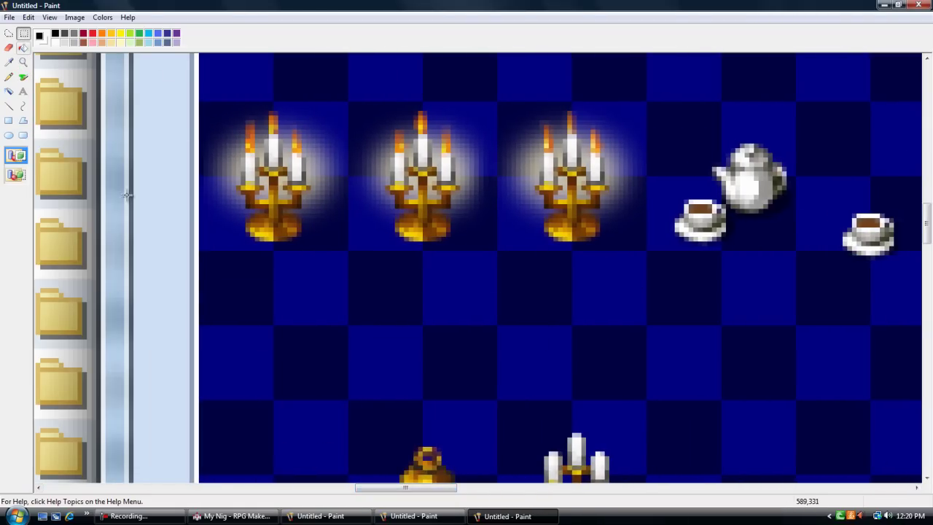
pyautogui.moveTo(201, 253); pyautogui.dragTo(346, 394)
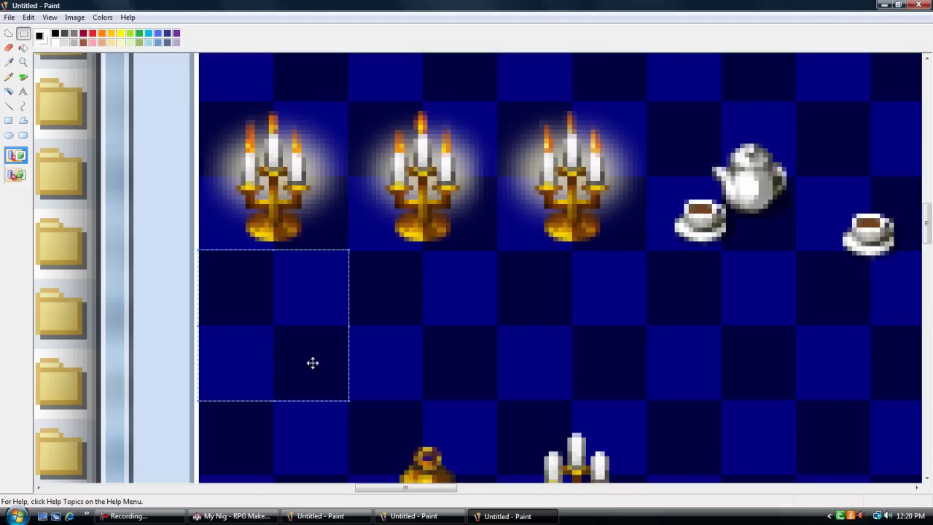
pyautogui.rightClick(269, 325)
pyautogui.click(292, 346)
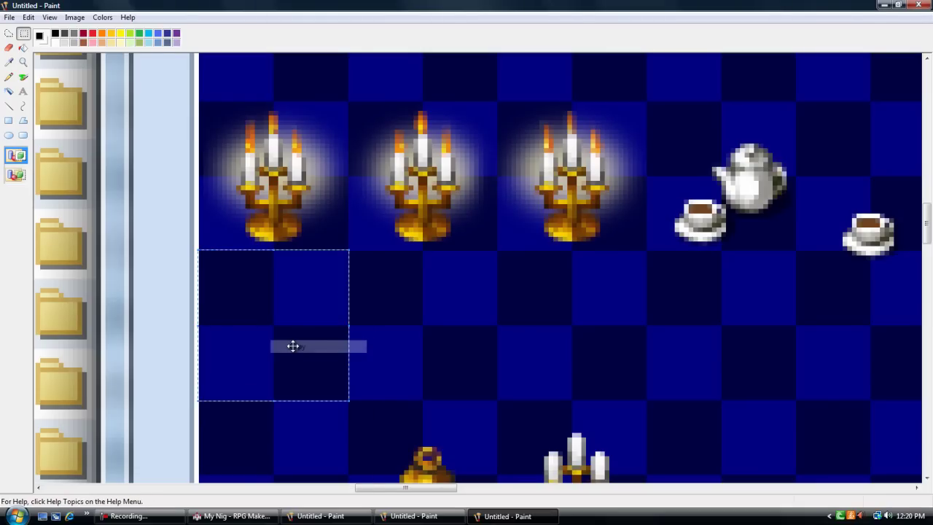
# Step: Close the screenshot image without saving and paste the checkered tile into the blank 384 by 256 image
pyautogui.click(919, 6)
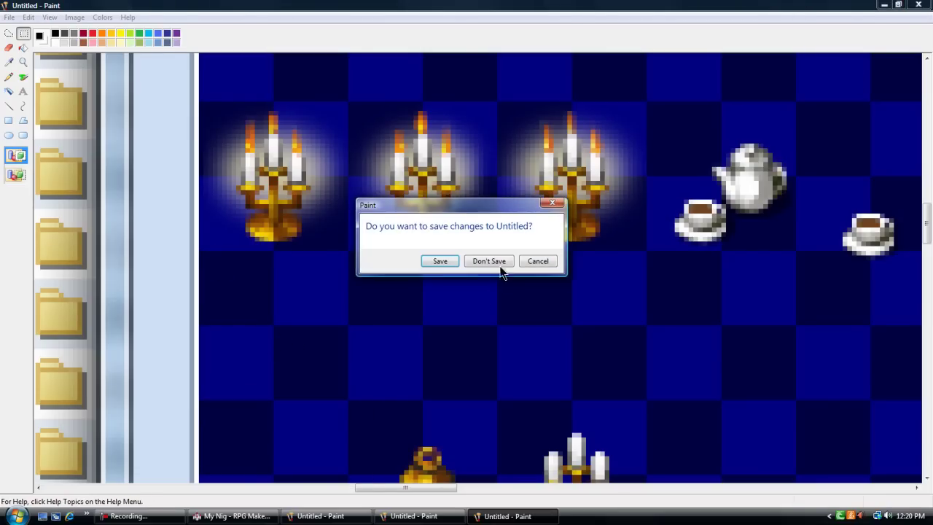
pyautogui.click(500, 267)
pyautogui.moveTo(325, 522)
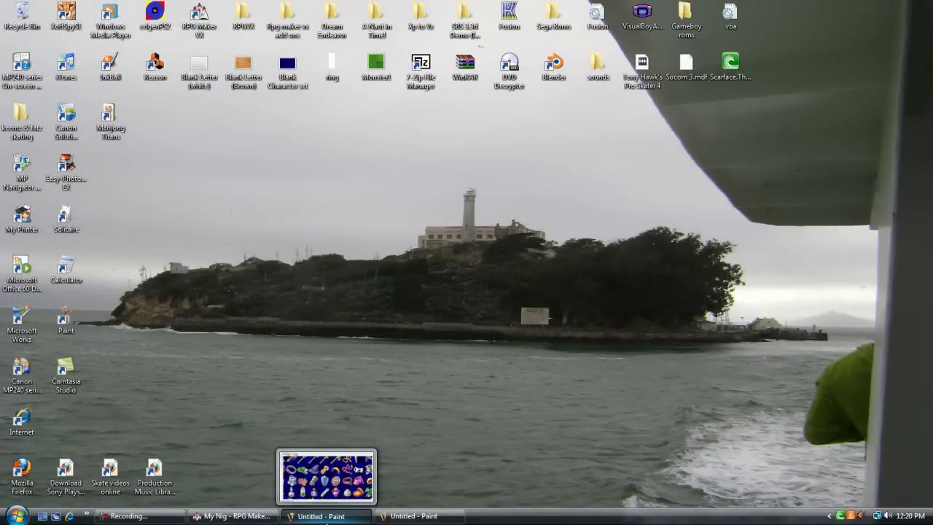
pyautogui.click(412, 516)
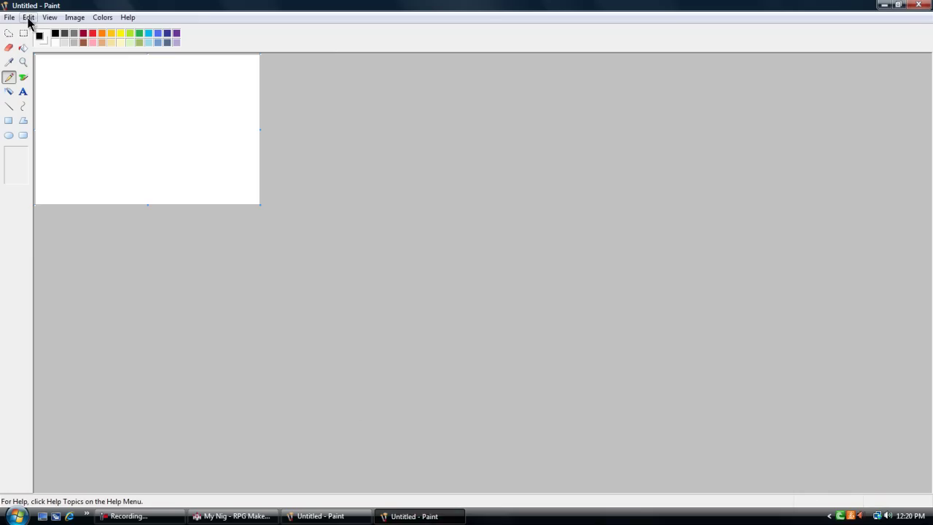
pyautogui.click(27, 17)
pyautogui.click(46, 87)
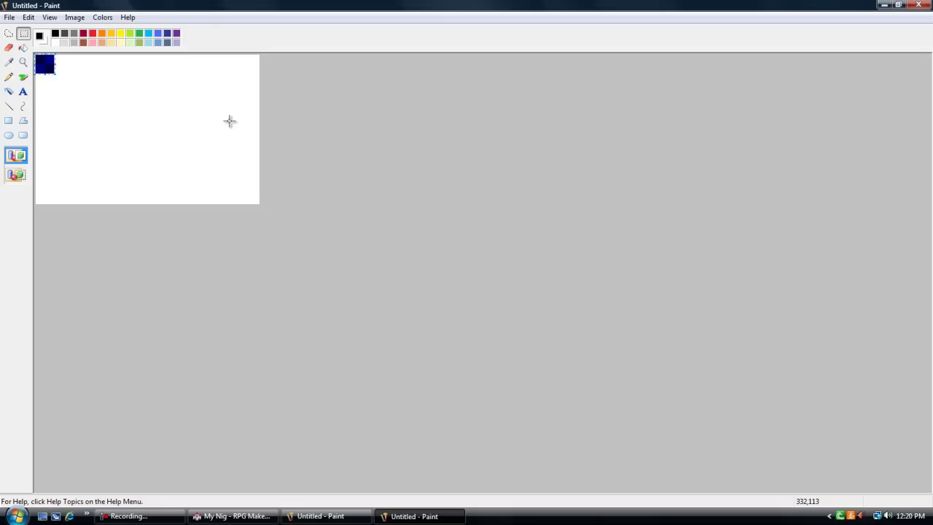
# Step: Place a second checkered tile flush against the first tile along the canvas's upper edge
pyautogui.moveTo(45, 66); pyautogui.dragTo(67, 69)
pyautogui.click(24, 64)
pyautogui.click(81, 77)
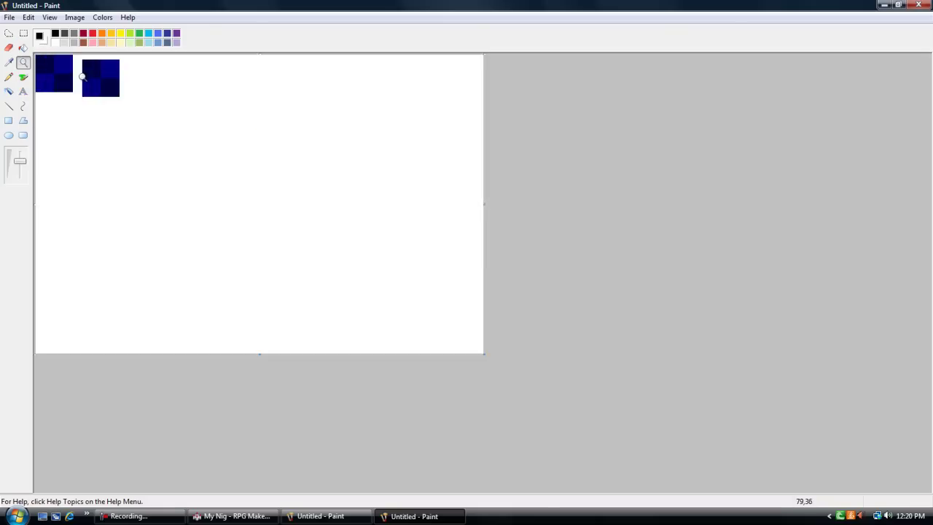
pyautogui.click(83, 76)
pyautogui.click(82, 77)
pyautogui.click(24, 33)
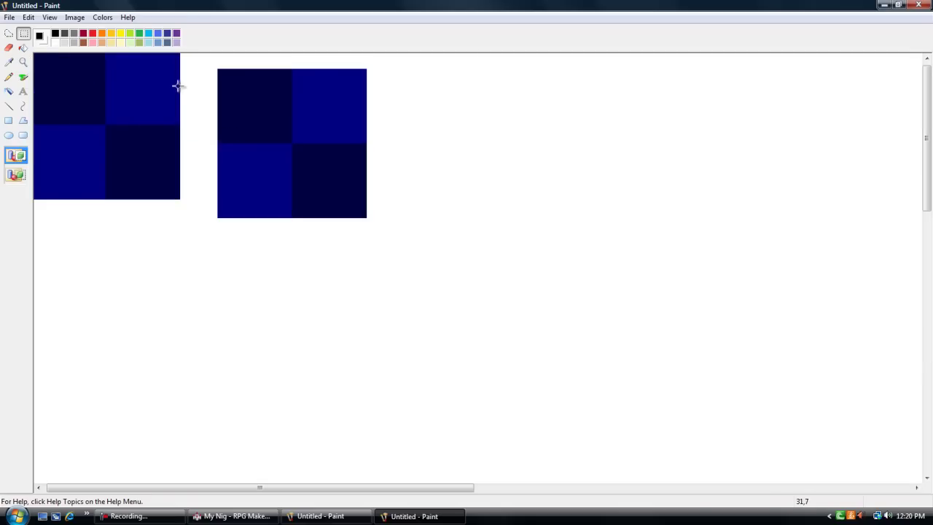
pyautogui.moveTo(219, 71); pyautogui.dragTo(364, 215)
pyautogui.moveTo(315, 183); pyautogui.dragTo(277, 166)
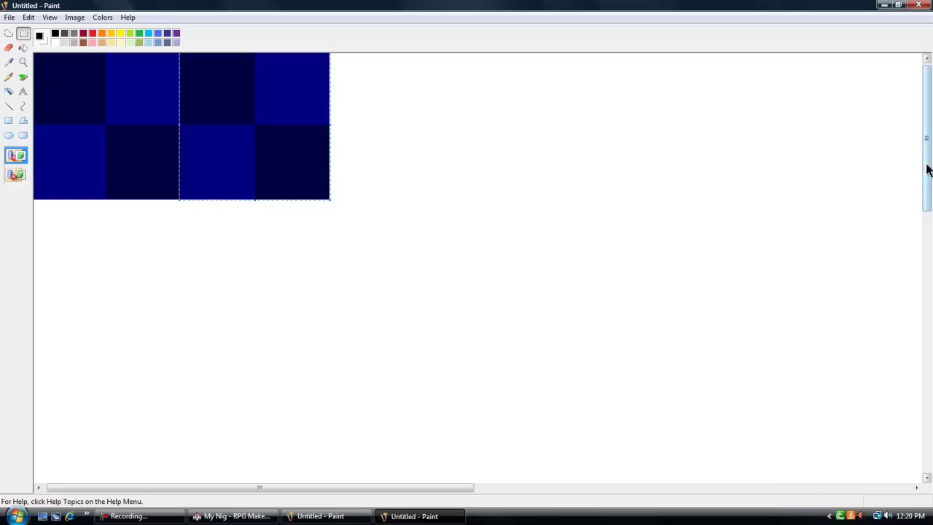
pyautogui.moveTo(926, 166); pyautogui.dragTo(926, 129)
pyautogui.moveTo(154, 487); pyautogui.dragTo(95, 493)
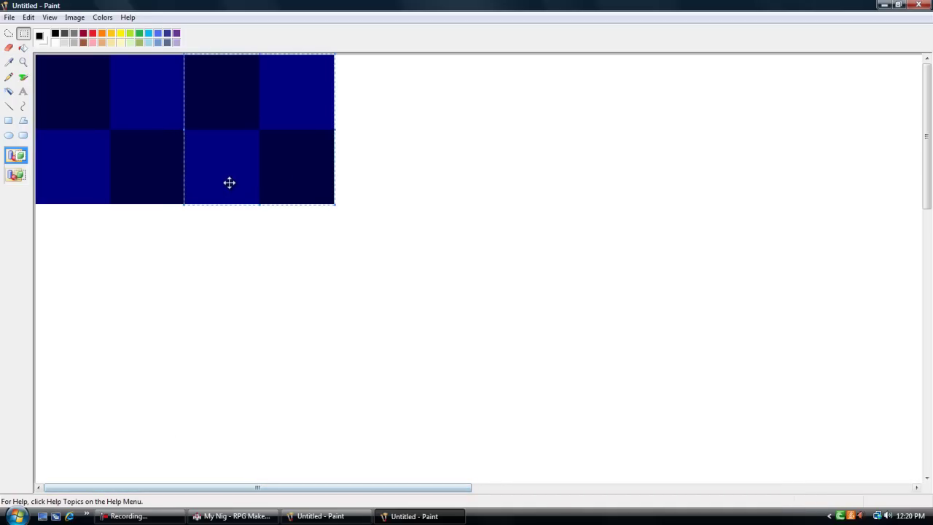
# Step: Paste more checkered tiles to complete the first two rows, each three tiles wide
pyautogui.hotkey('ctrl', 'v')
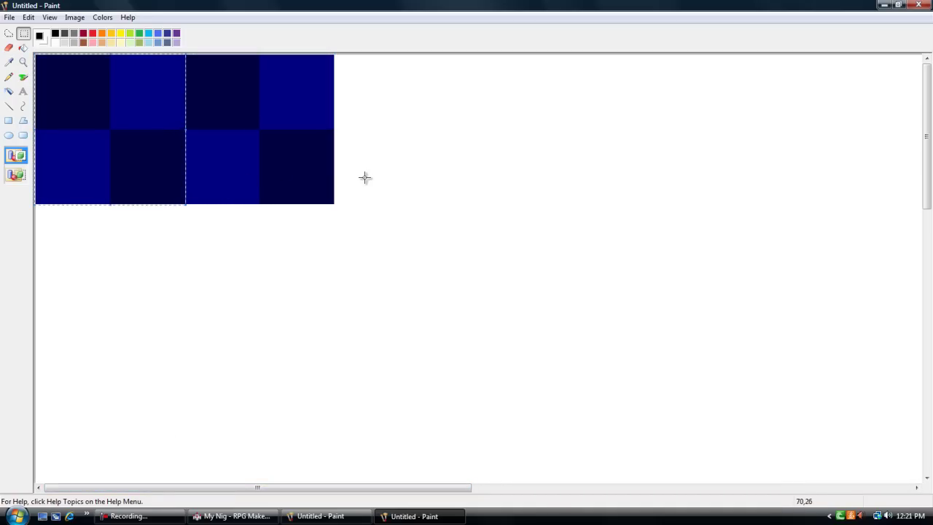
pyautogui.moveTo(118, 122); pyautogui.dragTo(417, 121)
pyautogui.hotkey('ctrl', 'v')
pyautogui.moveTo(115, 176); pyautogui.dragTo(114, 325)
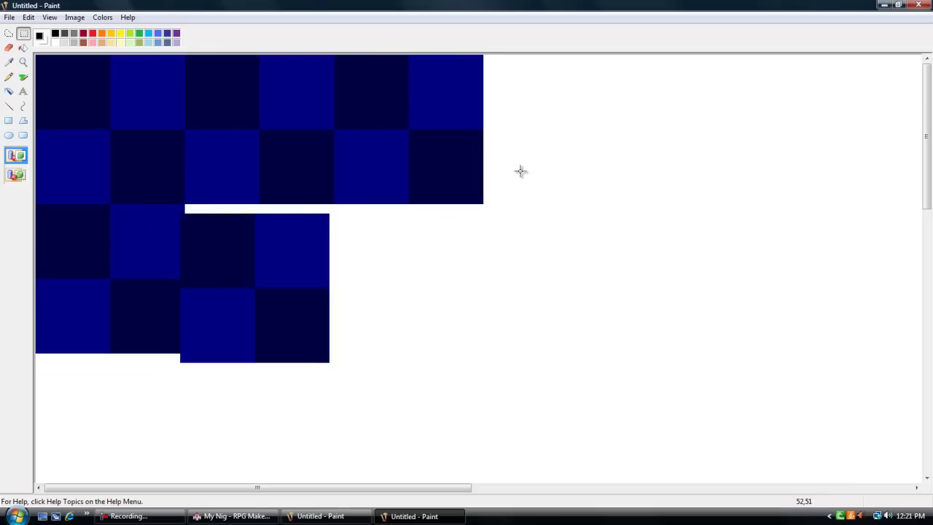
pyautogui.moveTo(278, 293); pyautogui.dragTo(283, 283)
pyautogui.hotkey('ctrl', 'v')
pyautogui.moveTo(111, 83); pyautogui.dragTo(409, 233)
# Step: Paste further checkered tiles below to add the third and fourth rows of the three-tile-wide block
pyautogui.scroll(-2, 520, 171)
pyautogui.hotkey('ctrl', 'v')
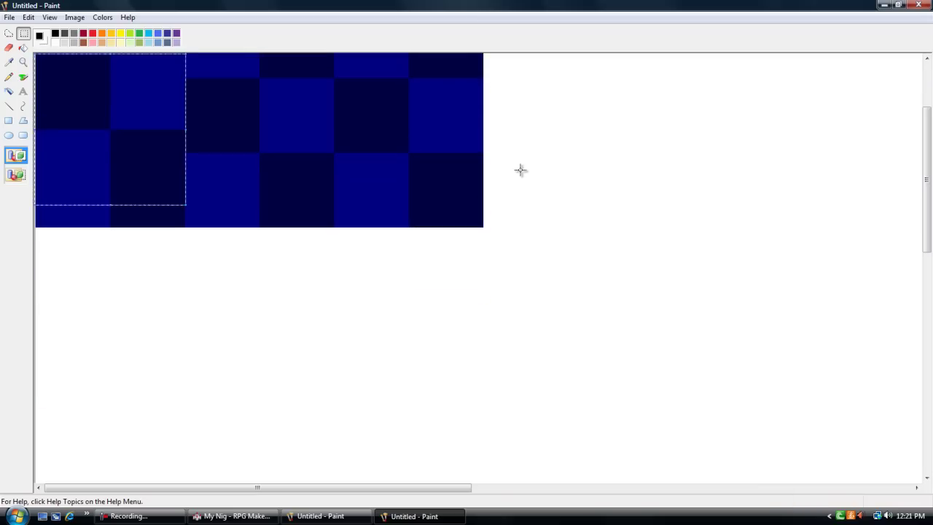
pyautogui.moveTo(91, 105); pyautogui.dragTo(387, 280)
pyautogui.hotkey('ctrl', 'v')
pyautogui.hotkey('ctrl', 'v')
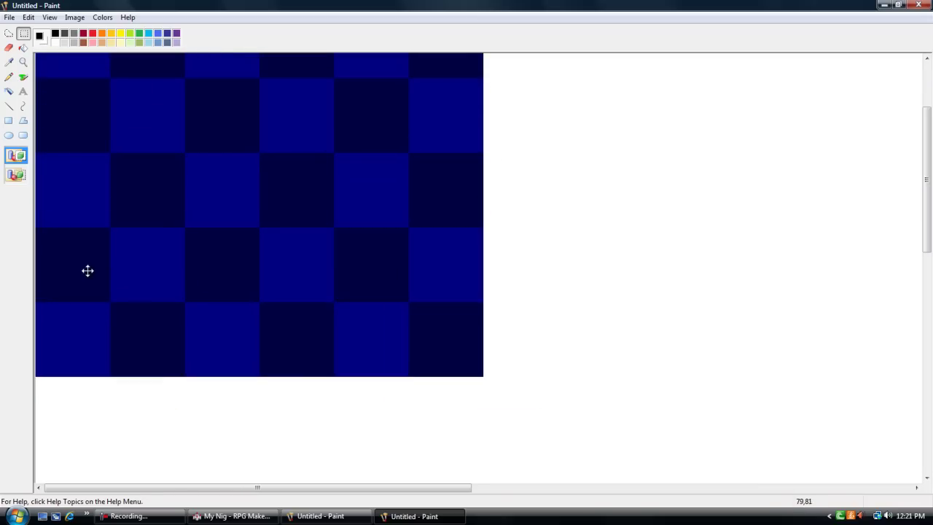
pyautogui.scroll(3, 89, 270)
pyautogui.scroll(-6, 233, 245)
pyautogui.hotkey('ctrl', 'v')
pyautogui.moveTo(90, 106); pyautogui.dragTo(389, 292)
pyautogui.hotkey('ctrl', 'v')
pyautogui.hotkey('ctrl', 'v')
# Step: Try to duplicate the tiled area as one piece and undo the misplaced paste
pyautogui.scroll(6, 285, 294)
pyautogui.moveTo(36, 55); pyautogui.dragTo(484, 437)
pyautogui.hotkey('ctrl', 'c')
pyautogui.hotkey('ctrl', 'v')
pyautogui.click(748, 315)
pyautogui.moveTo(927, 218); pyautogui.dragTo(930, 145)
pyautogui.moveTo(508, 233); pyautogui.dragTo(273, 189)
pyautogui.click(29, 18)
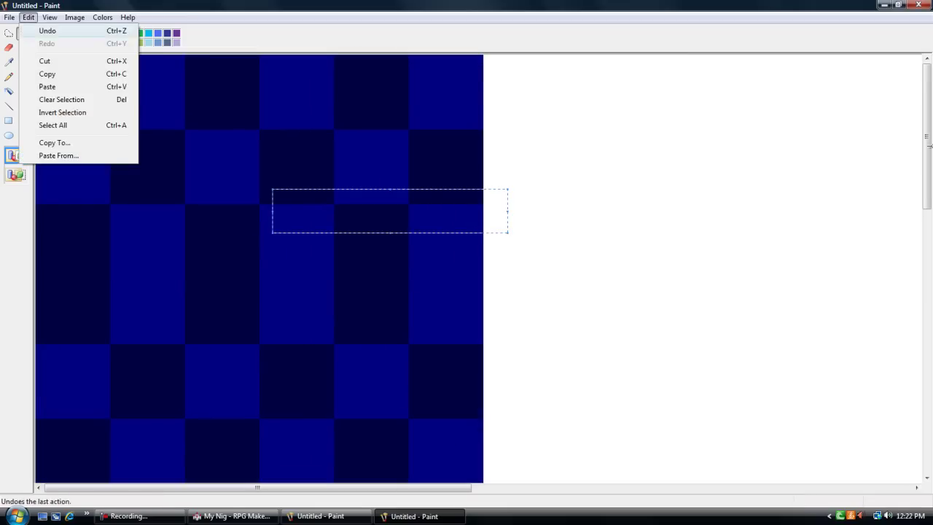
pyautogui.click(47, 31)
# Step: Copy the block three tiles wide and four tiles high and paste it repeatedly across the canvas's upper half
pyautogui.scroll(-3, 165, 185)
pyautogui.moveTo(36, 54); pyautogui.dragTo(483, 329)
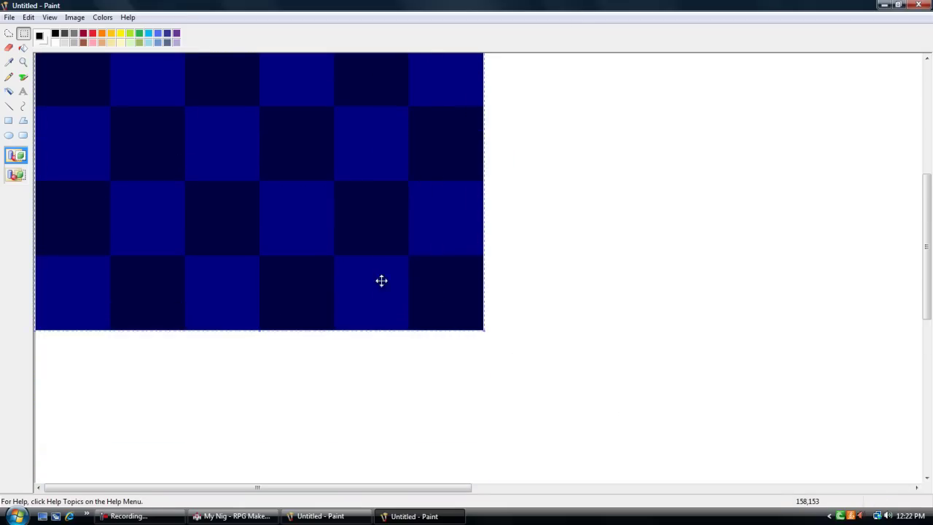
pyautogui.hotkey('ctrl', 'c')
pyautogui.hotkey('ctrl', 'v')
pyautogui.moveTo(53, 253); pyautogui.dragTo(927, 248)
pyautogui.scroll(3, 421, 308)
pyautogui.hscroll(4, 275, 233)
pyautogui.moveTo(276, 234); pyautogui.dragTo(636, 211)
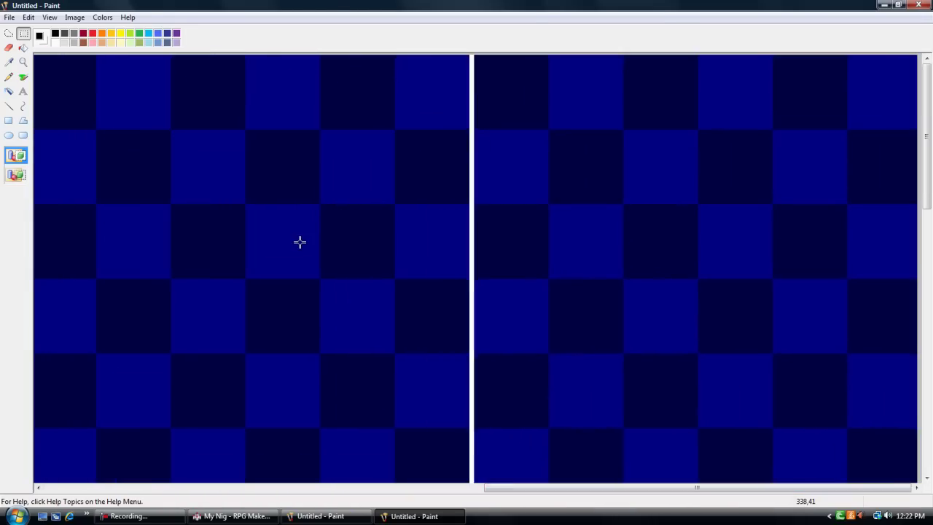
pyautogui.press('Left')
pyautogui.press('Left')
pyautogui.press('Left')
pyautogui.press('Left')
# Step: Paste the checkered block across the canvas's lower half until the whole canvas is covered
pyautogui.scroll(-5, 299, 242)
pyautogui.hotkey('ctrl', 'v')
pyautogui.moveTo(109, 217); pyautogui.dragTo(543, 338)
pyautogui.hotkey('ctrl', 'v')
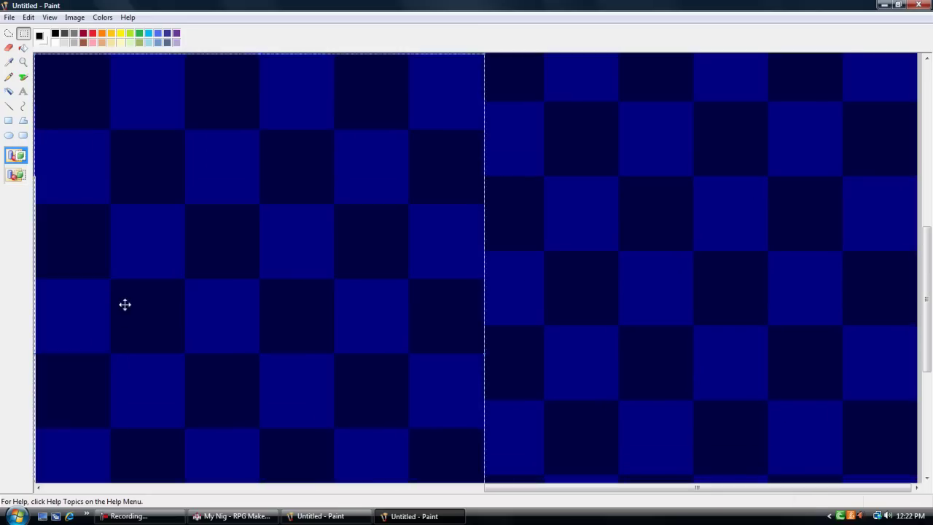
pyautogui.moveTo(112, 300); pyautogui.dragTo(97, 422)
pyautogui.moveTo(698, 488); pyautogui.dragTo(436, 488)
pyautogui.hotkey('ctrl', 'v')
pyautogui.moveTo(273, 201); pyautogui.dragTo(354, 323)
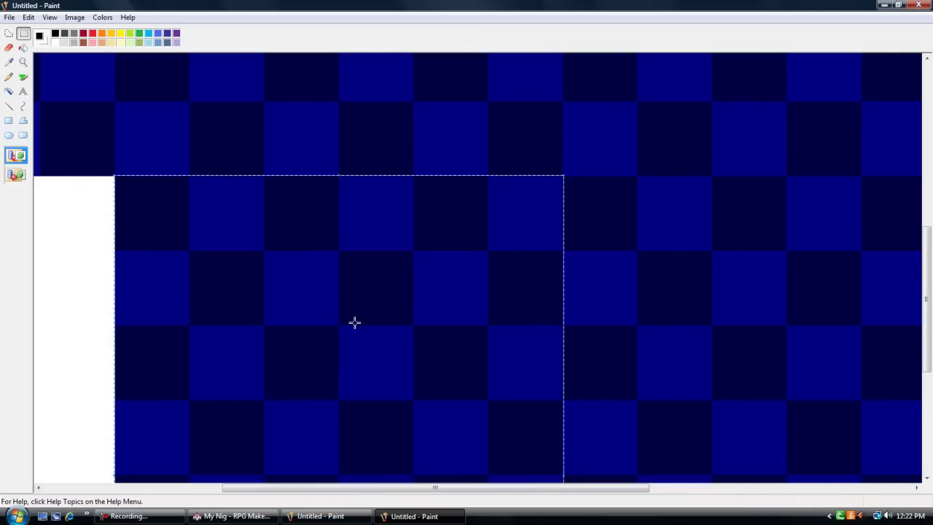
pyautogui.moveTo(436, 488); pyautogui.dragTo(257, 488)
pyautogui.moveTo(355, 314); pyautogui.dragTo(233, 275)
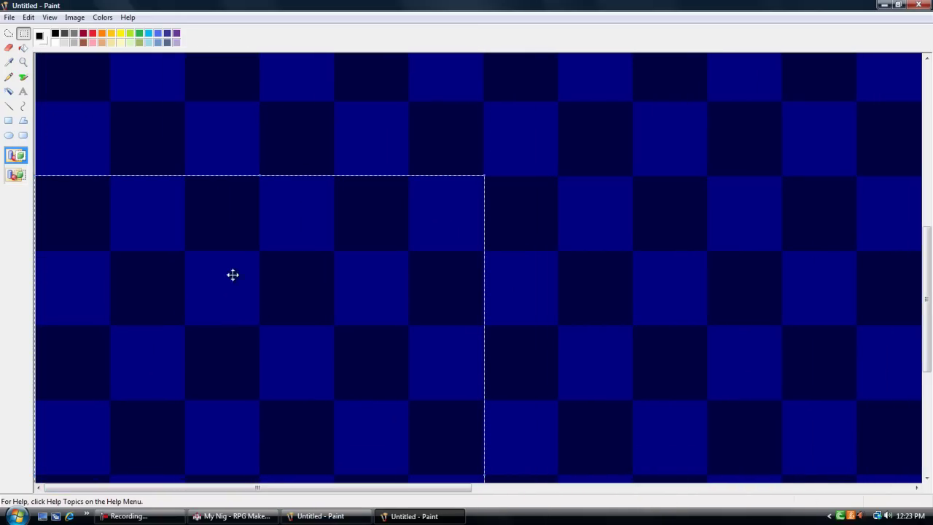
pyautogui.click(23, 63)
pyautogui.rightClick(240, 292)
pyautogui.rightClick(239, 292)
pyautogui.rightClick(237, 292)
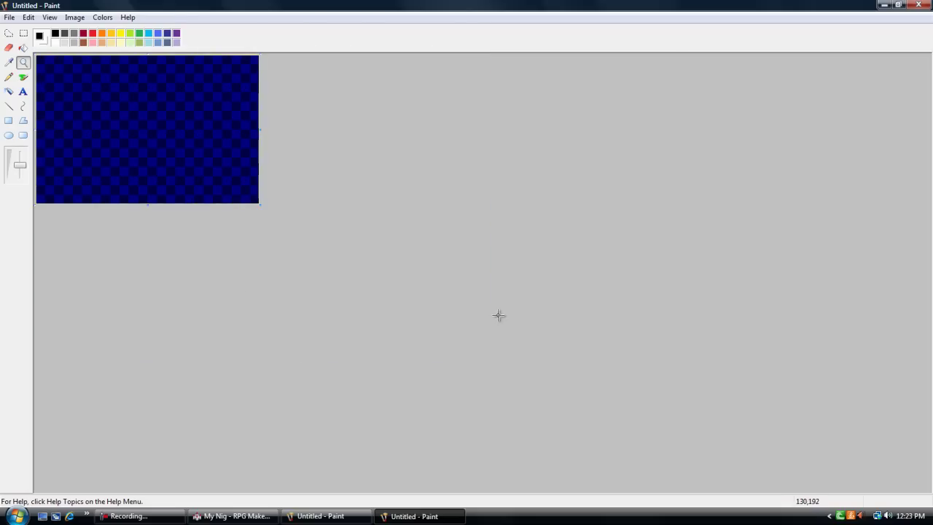
# Step: Start saving the checkered image under a new name and set the file type to PNG
pyautogui.press('alt')
pyautogui.press('f')
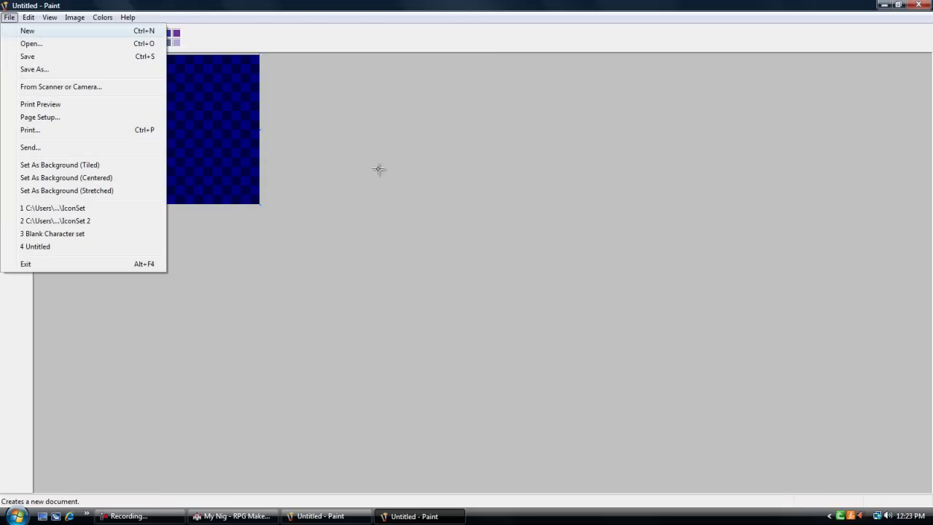
pyautogui.press('Down')
pyautogui.press('Down')
pyautogui.press('Down')
pyautogui.press('Return')
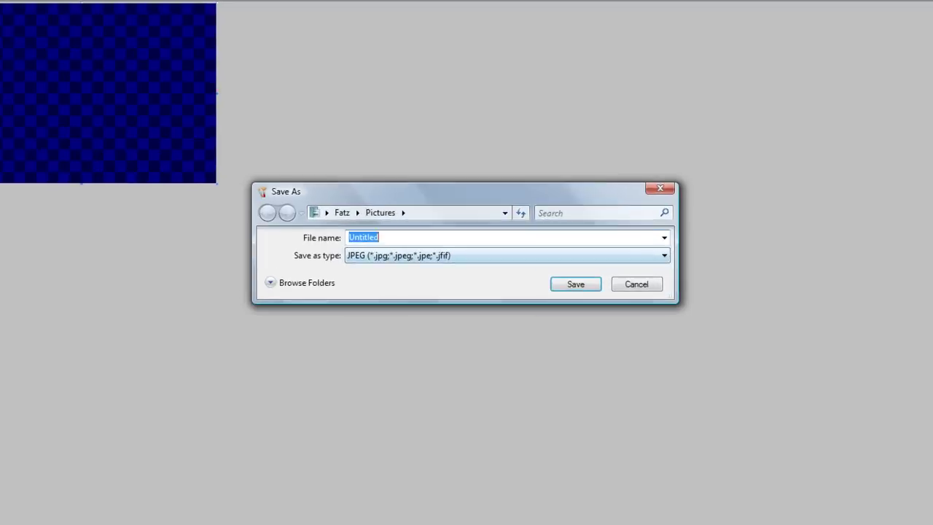
pyautogui.press('Tab')
pyautogui.hotkey('alt', 'Down')
pyautogui.press('Down')
pyautogui.press('Down')
pyautogui.press('Down')
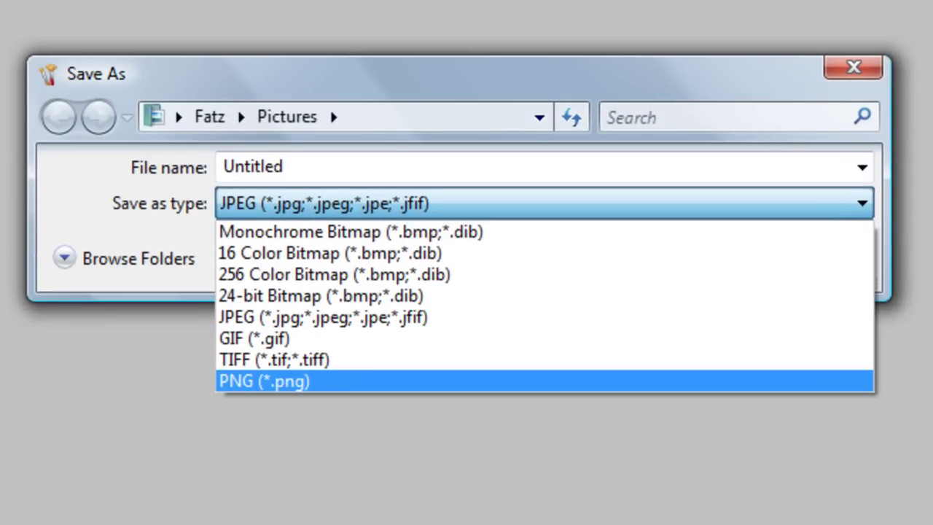
pyautogui.press('Return')
pyautogui.press('Tab')
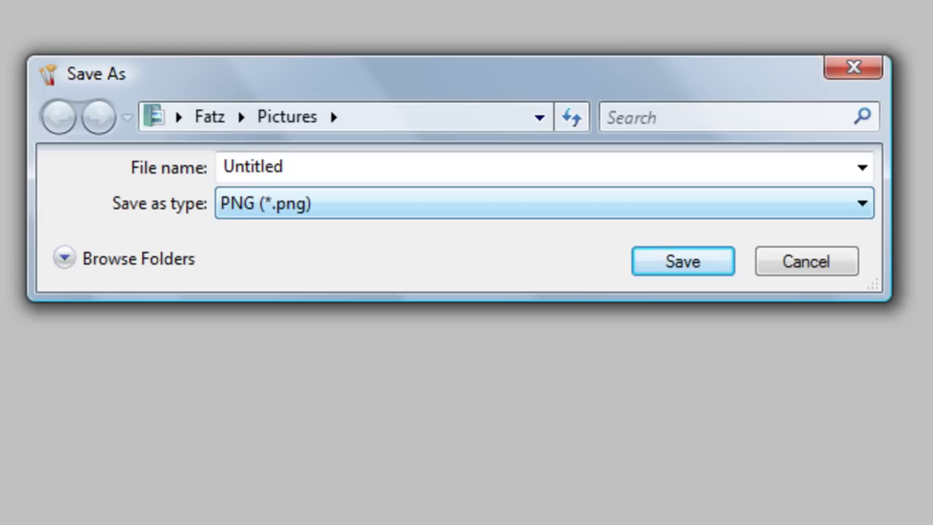
pyautogui.press('Tab')
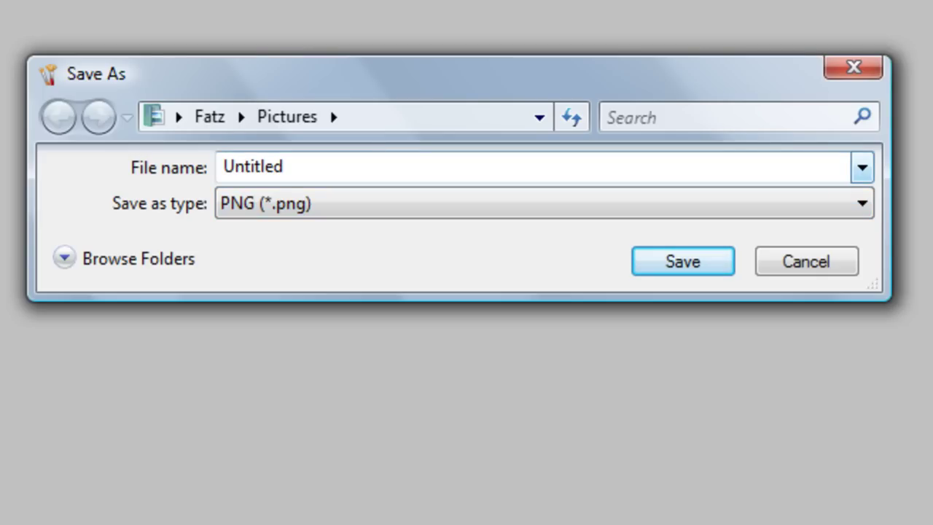
pyautogui.click(862, 167)
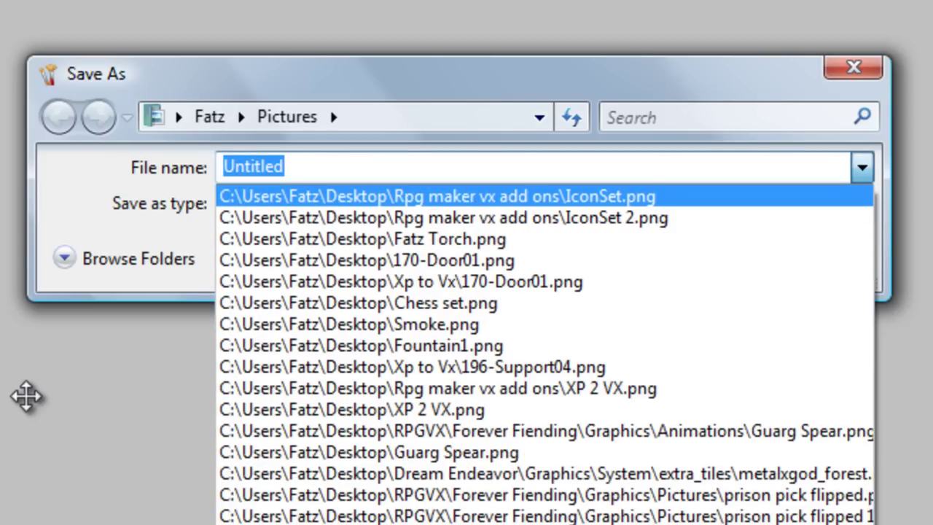
pyautogui.press('Escape')
pyautogui.click(178, 116)
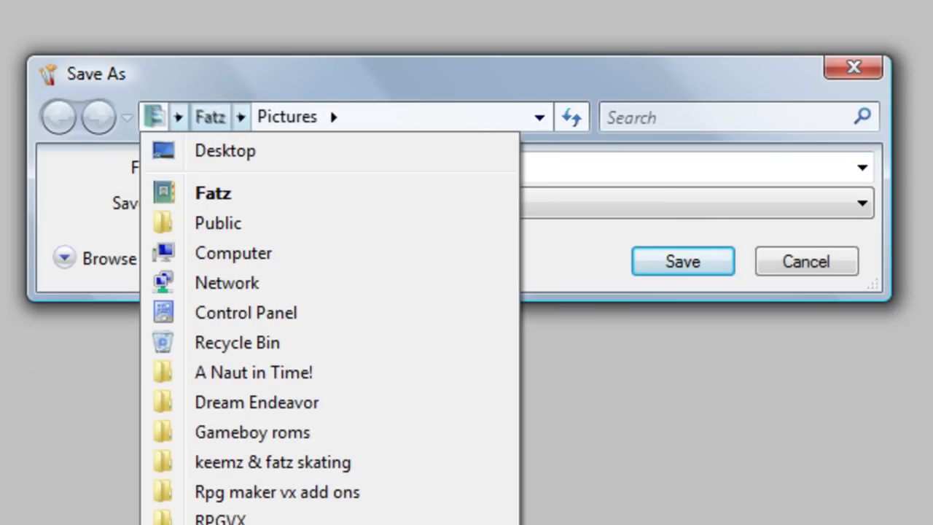
pyautogui.click(225, 150)
pyautogui.click(270, 167)
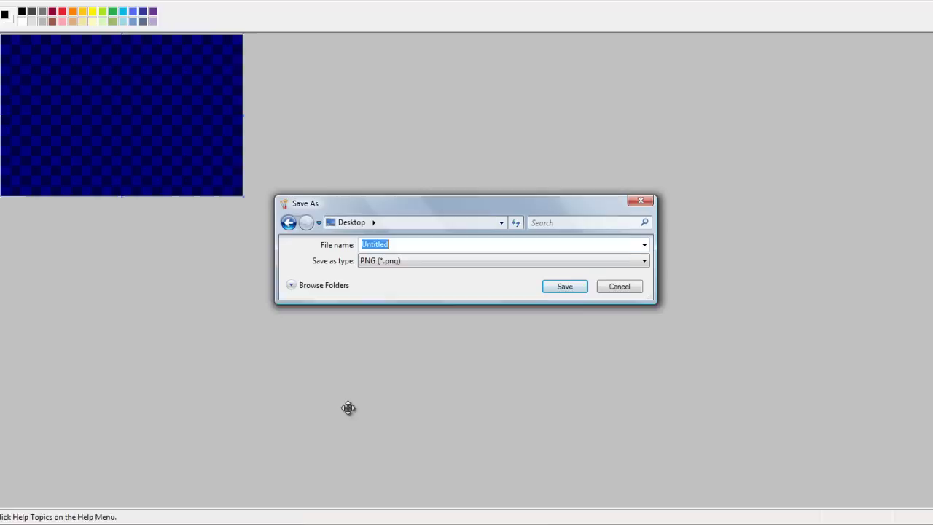
pyautogui.click(807, 262)
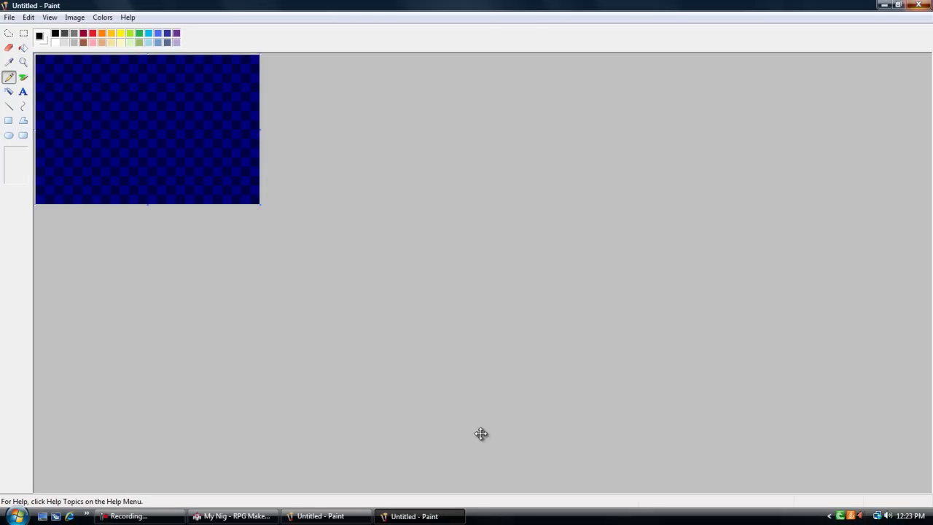
# Step: Close the checkered image without saving it and open the Blank Character set picture from the desktop in a new Paint window
pyautogui.hotkey('alt', 'F4')
pyautogui.press('n')
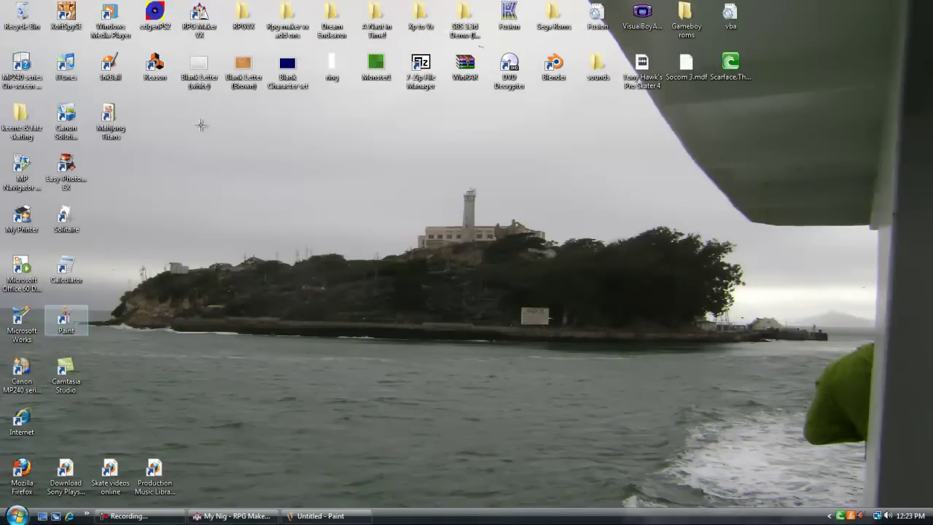
pyautogui.doubleClick(67, 320)
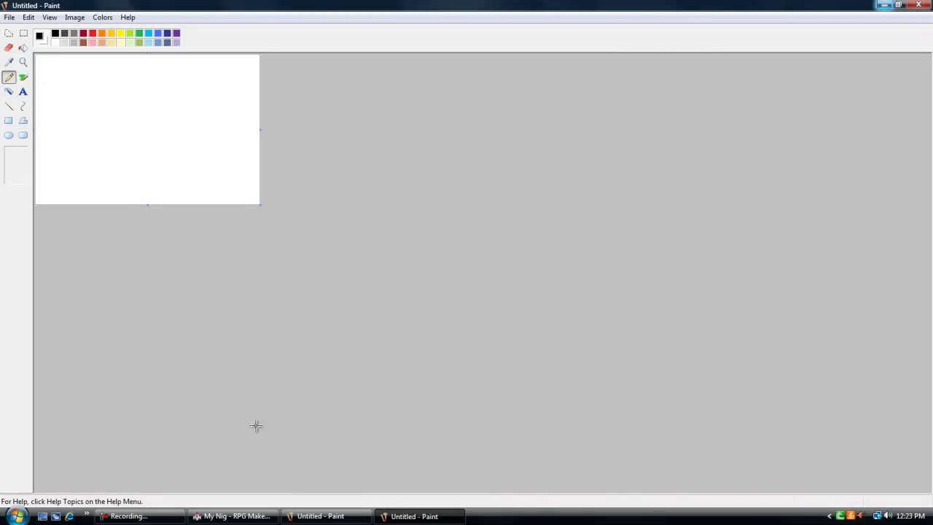
pyautogui.click(408, 515)
pyautogui.moveTo(288, 65)
pyautogui.mouseDown()
pyautogui.moveTo(436, 446)
pyautogui.moveTo(436, 516)
pyautogui.mouseUp()
# Step: Switch to the icon sheet image and copy a tight rectangular selection around the green feathered hat
pyautogui.hotkey('alt', 'Tab')
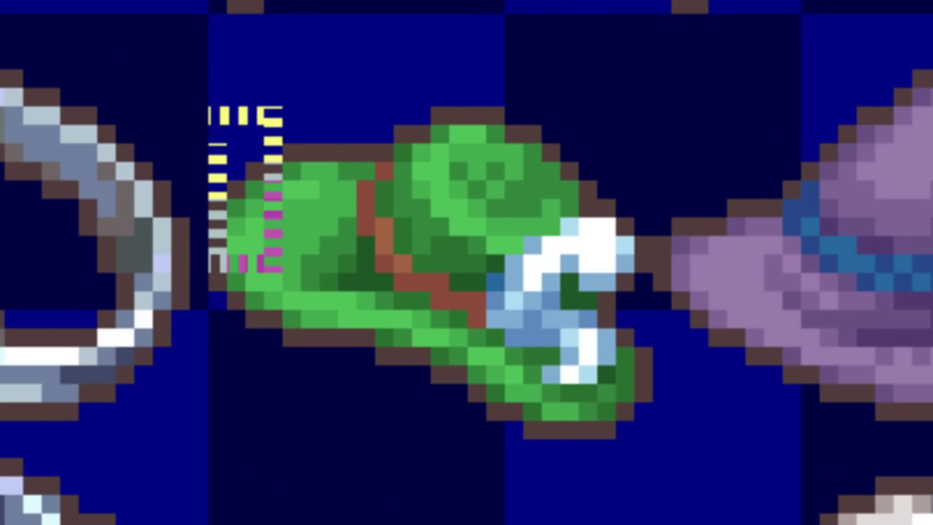
pyautogui.moveTo(281, 269)
pyautogui.mouseDown()
pyautogui.moveTo(539, 446)
pyautogui.moveTo(633, 432)
pyautogui.moveTo(658, 441)
pyautogui.mouseUp()
pyautogui.rightClick(450, 237)
pyautogui.click(565, 319)
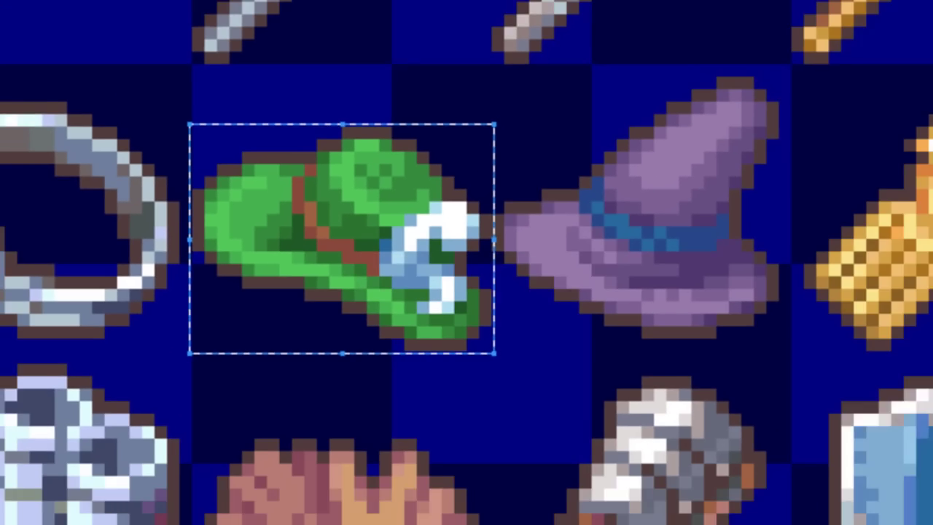
# Step: Paste the green hat into the Blank Character set image and centre it on the first two-by-two block of tiles
pyautogui.hotkey('alt', 'Tab')
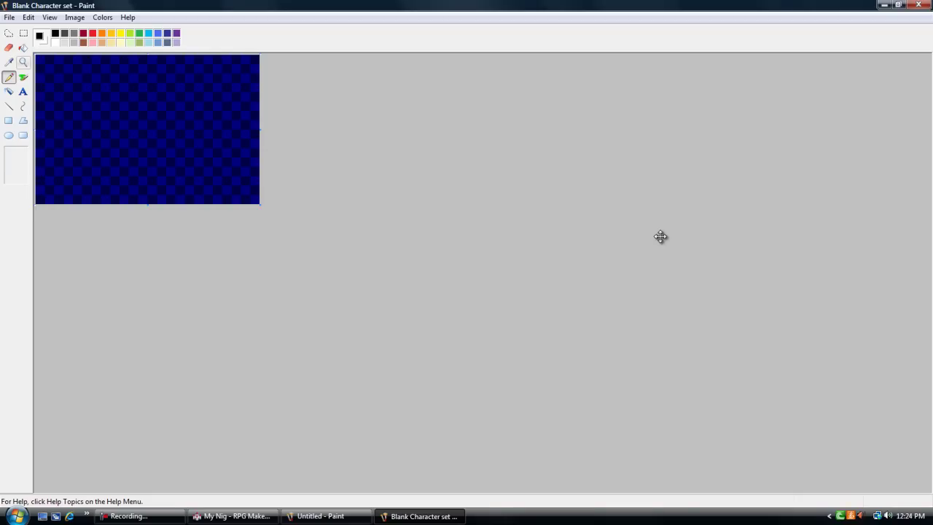
pyautogui.click(23, 62)
pyautogui.click(73, 72)
pyautogui.click(73, 73)
pyautogui.click(73, 73)
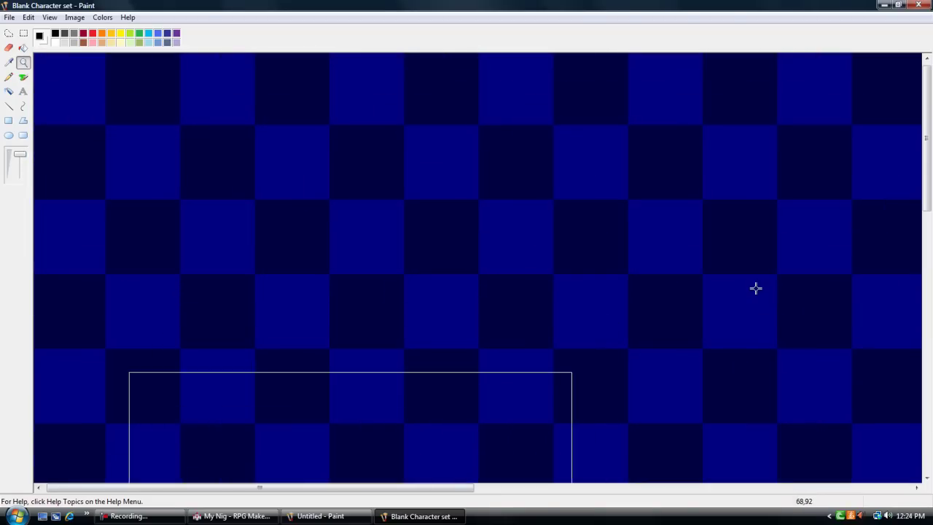
pyautogui.moveTo(350, 487); pyautogui.dragTo(331, 487)
pyautogui.moveTo(927, 151); pyautogui.dragTo(927, 138)
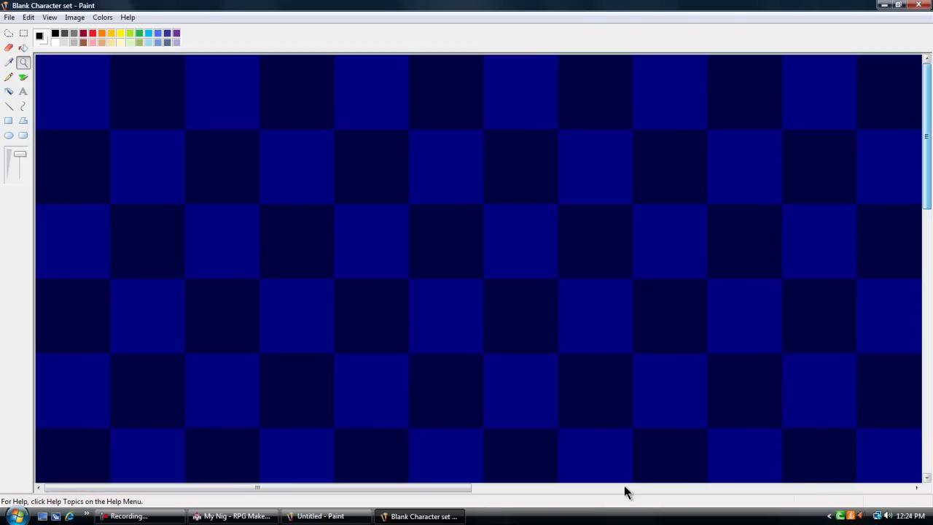
pyautogui.hotkey('alt', 'e')
pyautogui.press('Return')
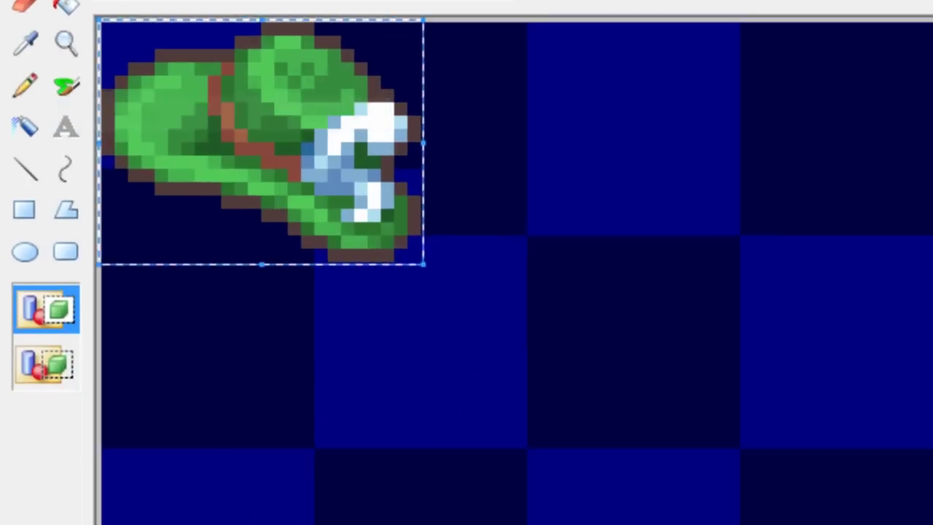
pyautogui.moveTo(263, 142); pyautogui.dragTo(316, 222)
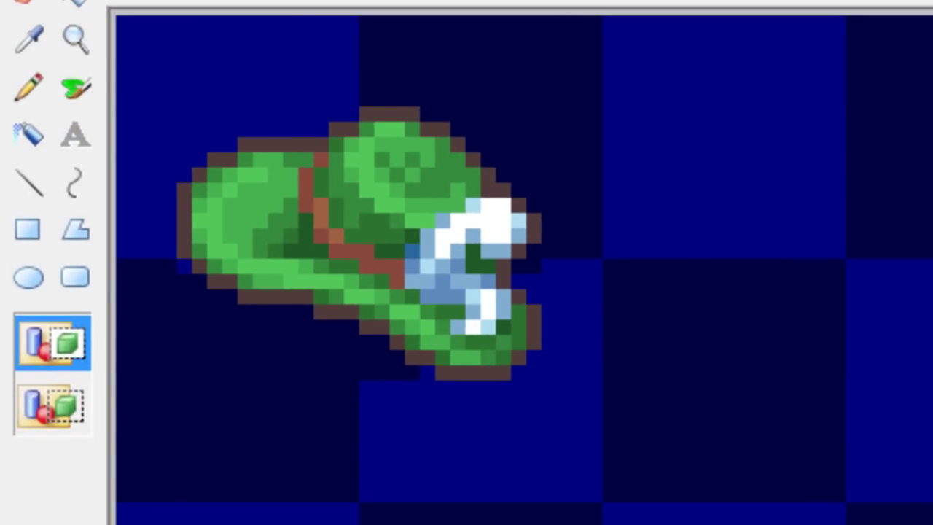
pyautogui.moveTo(358, 243); pyautogui.dragTo(359, 258)
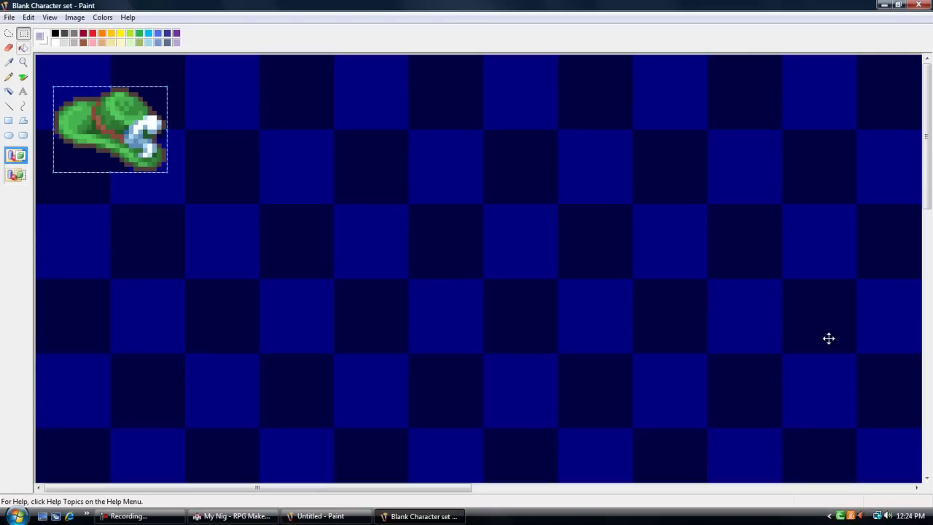
# Step: Fill the four checkered tiles surrounding the green hat with light lavender
pyautogui.click(23, 48)
pyautogui.click(72, 74)
pyautogui.click(148, 73)
pyautogui.click(148, 185)
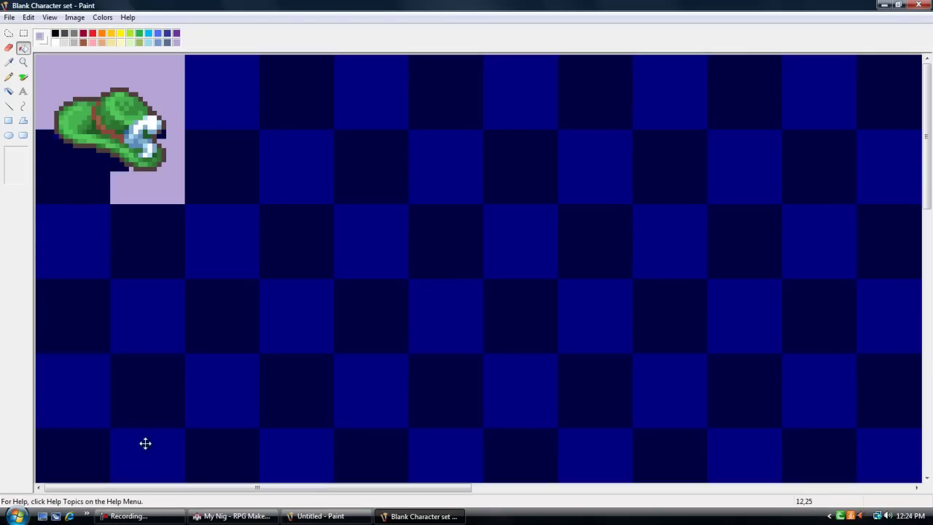
pyautogui.click(92, 173)
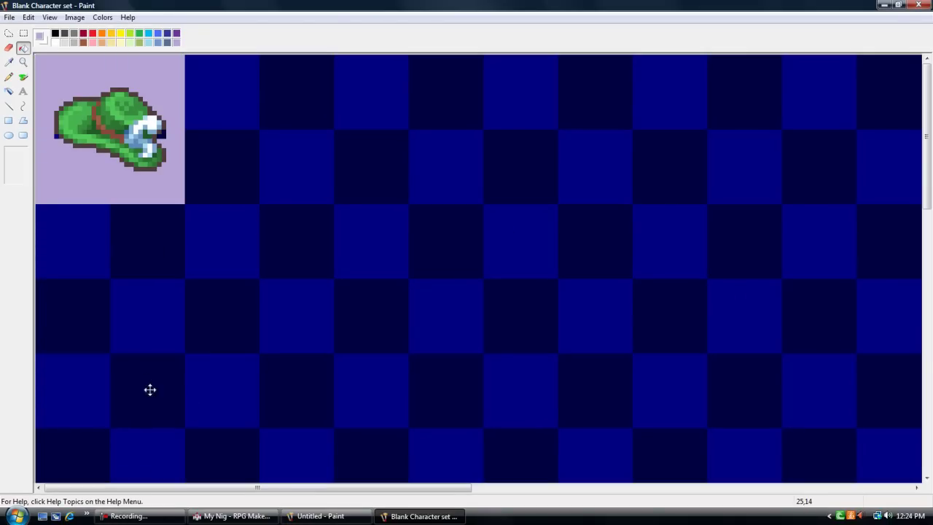
# Step: Try filling the hat's white feather with lavender and undo that fill
pyautogui.click(154, 123)
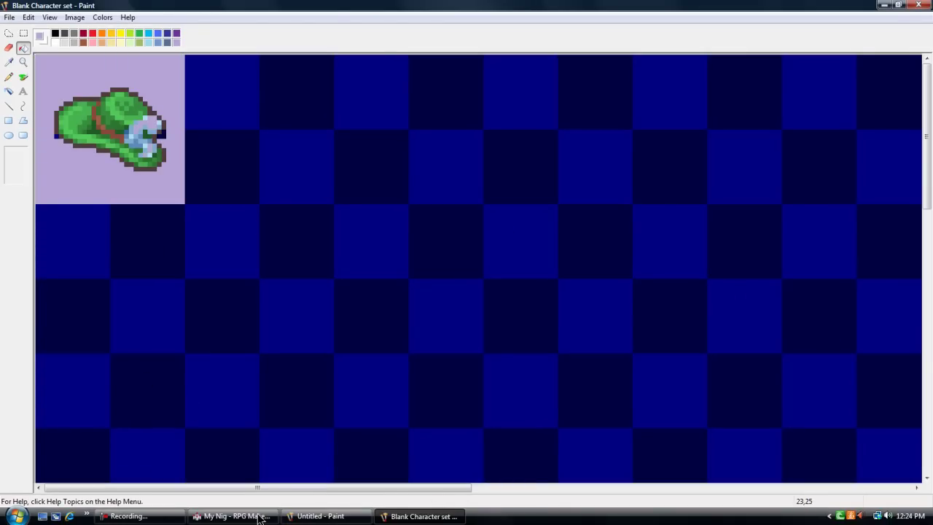
pyautogui.hotkey('alt', 'e')
pyautogui.press('u')
pyautogui.hotkey('alt', 'e')
pyautogui.press('u')
pyautogui.hotkey('alt', 'e')
pyautogui.press('Return')
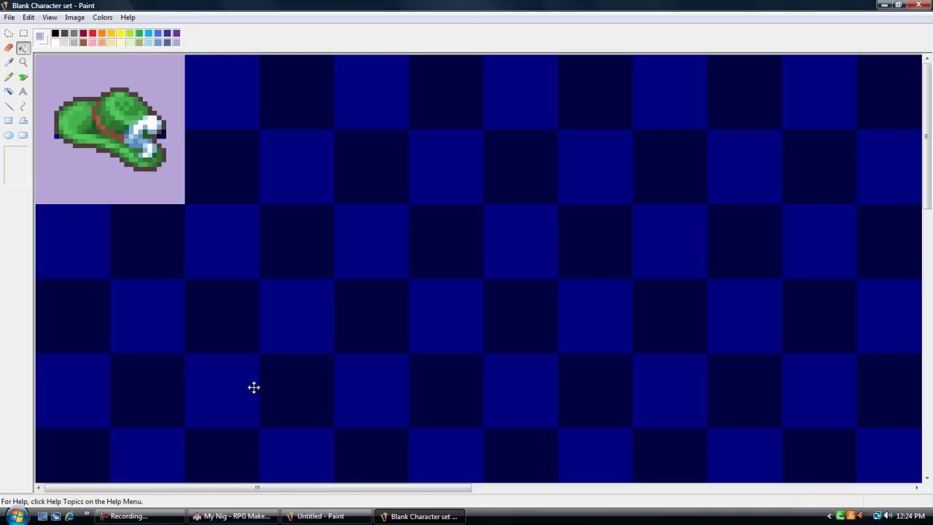
# Step: Examine the lavender hat cell and the whole character set at several magnifications
pyautogui.click(23, 63)
pyautogui.rightClick(98, 111)
pyautogui.rightClick(98, 110)
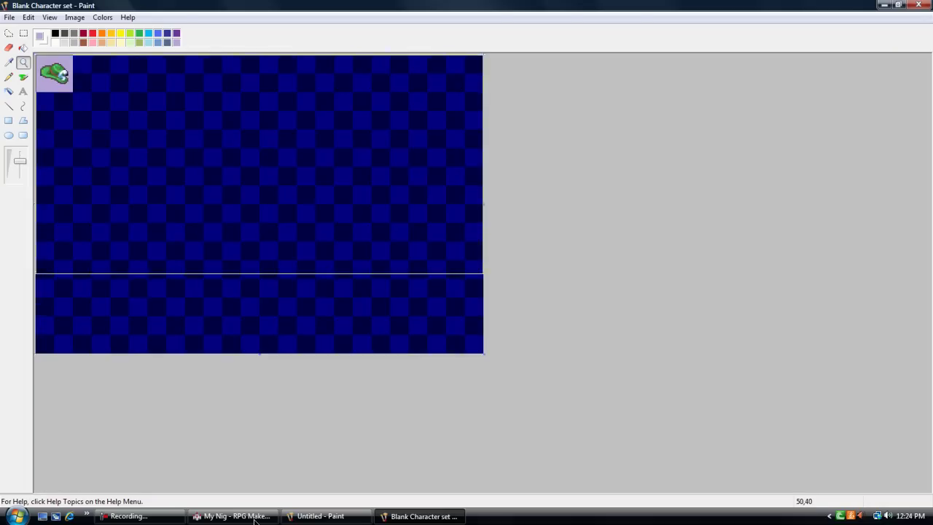
pyautogui.rightClick(98, 111)
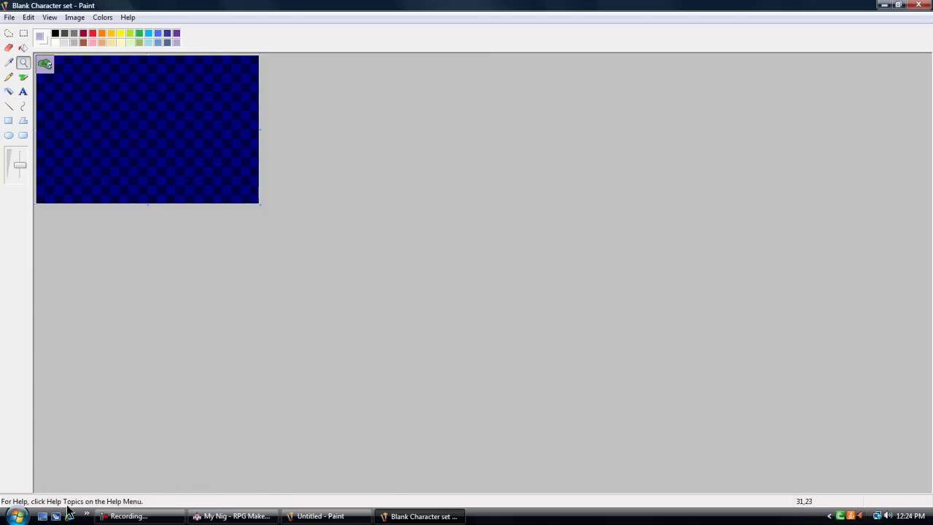
pyautogui.click(56, 68)
pyautogui.click(57, 69)
pyautogui.click(57, 68)
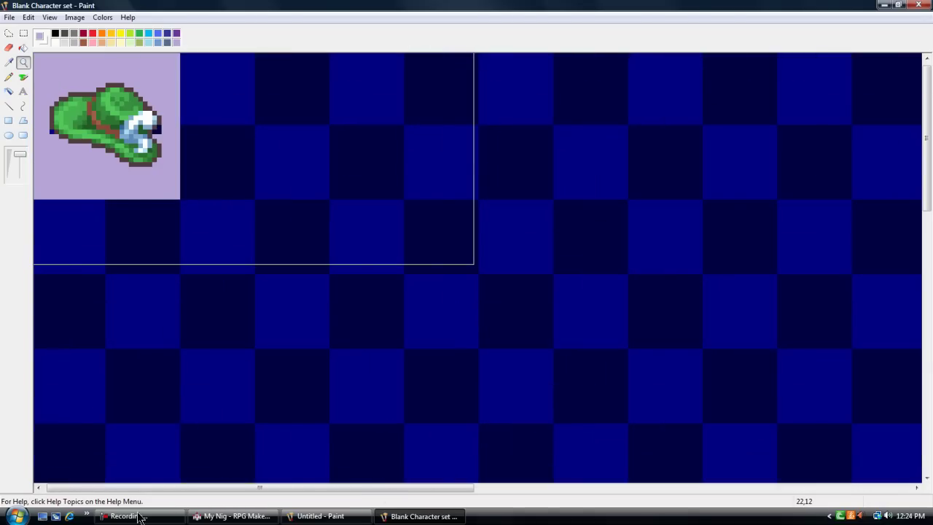
pyautogui.hotkey('ctrl', 'pagedown')
pyautogui.hotkey('ctrl', 'pagedown')
pyautogui.hotkey('ctrl', 'pagedown')
pyautogui.hotkey('ctrl', 'pagedown')
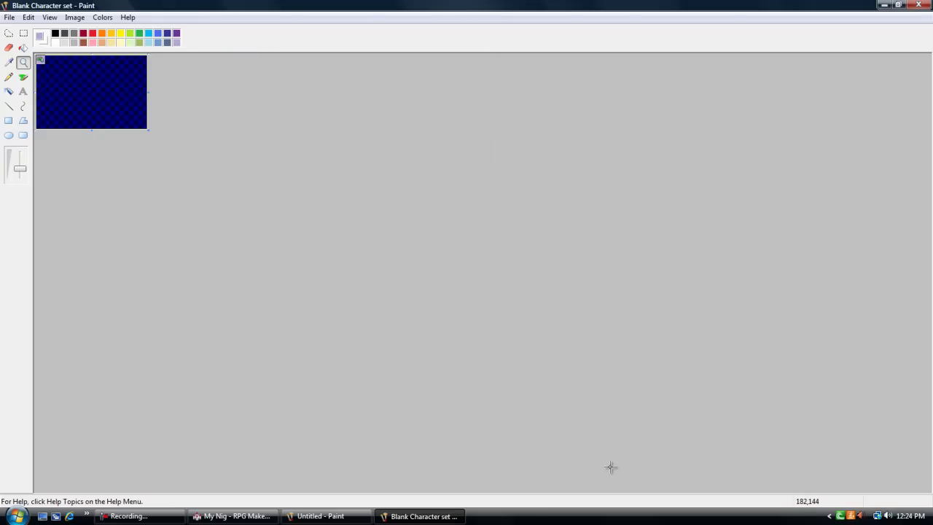
pyautogui.hotkey('ctrl', 'pageup')
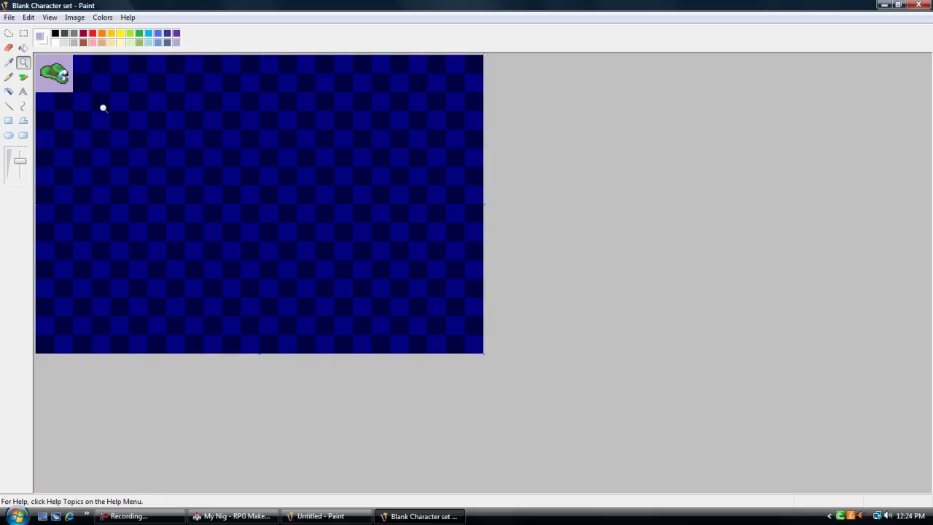
# Step: Save the image to the desktop as a PNG file named Blank Character set1
pyautogui.hotkey('alt', 'f')
pyautogui.press('Down')
pyautogui.press('Down')
pyautogui.press('Down')
pyautogui.press('Return')
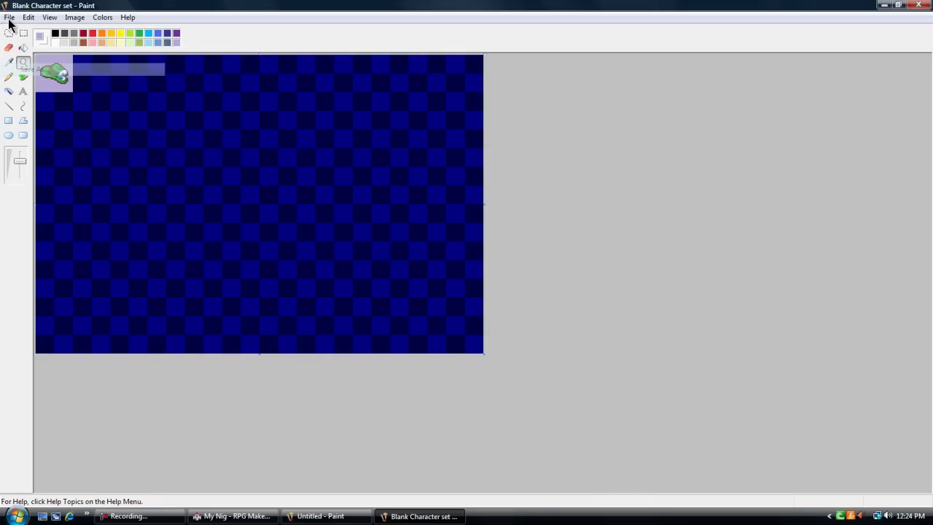
pyautogui.press('End')
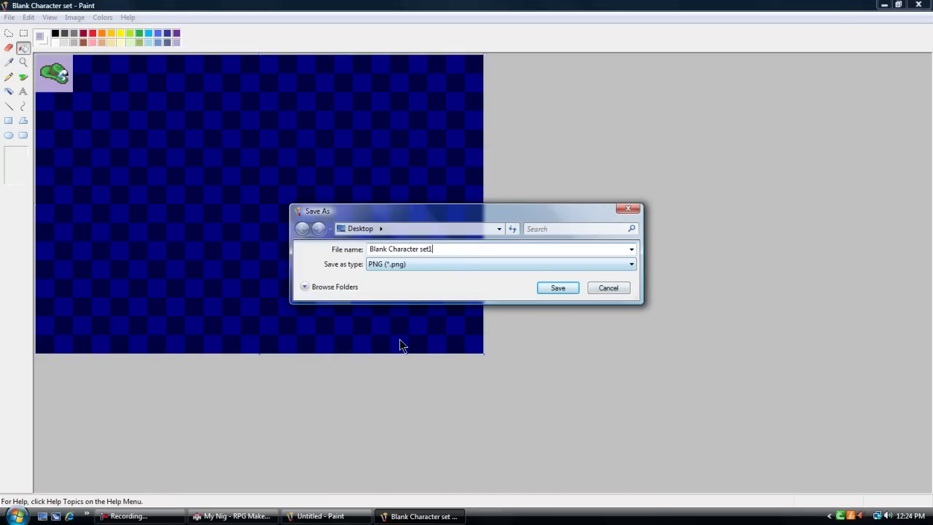
pyautogui.press('Return')
# Step: Close the character set image and the icon sheet, discarding the icon sheet's changes
pyautogui.hotkey('alt', 'F4')
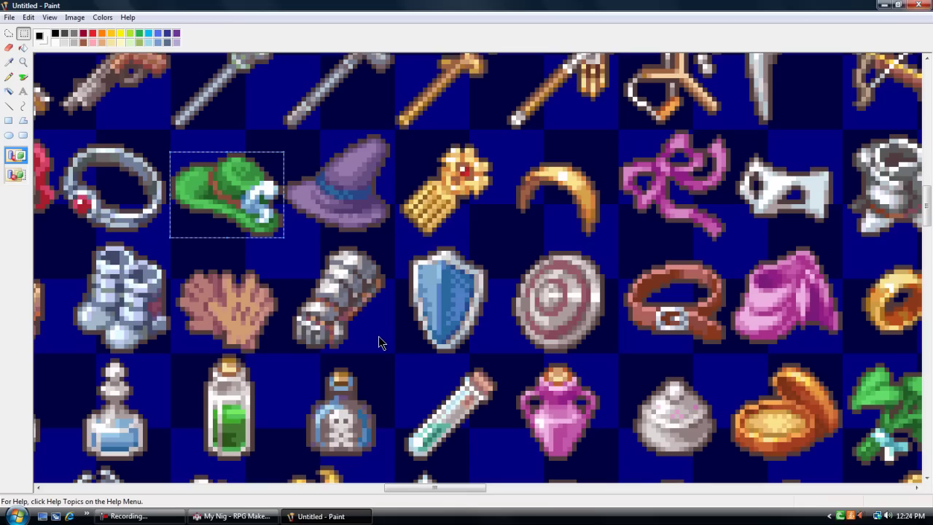
pyautogui.hotkey('alt', 'F4')
pyautogui.press('Tab')
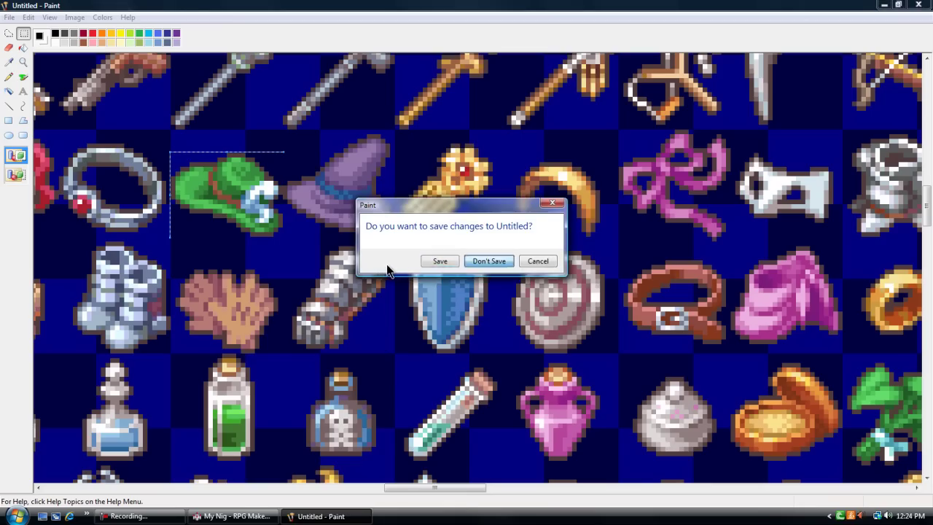
pyautogui.press('Return')
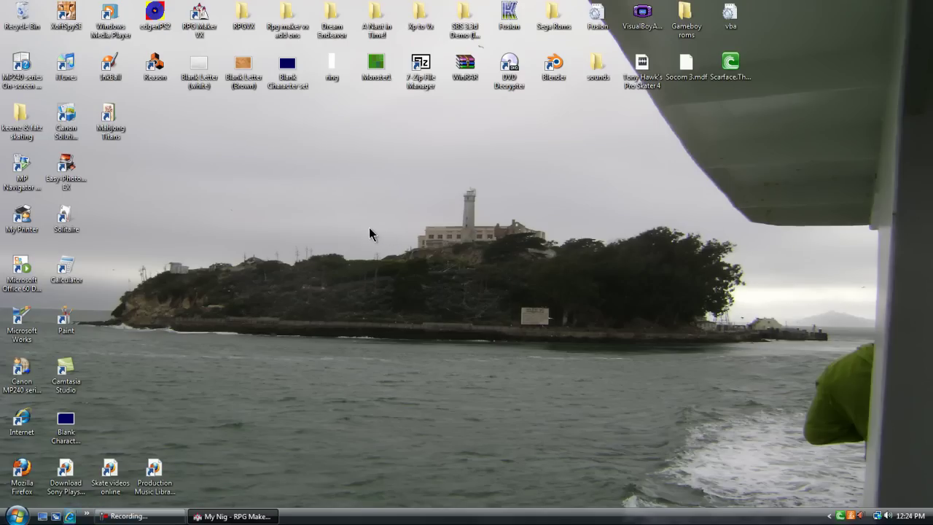
# Step: Switch to RPG Maker VX and start importing Blank Character set1 from the desktop into Graphics/Characters with the Resource Manager
pyautogui.hotkey('alt', 'Tab')
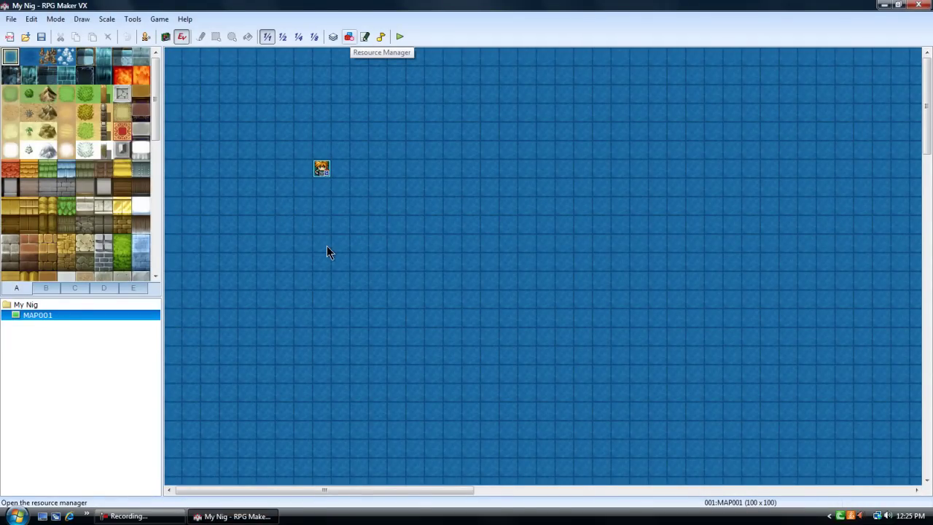
pyautogui.press('F10')
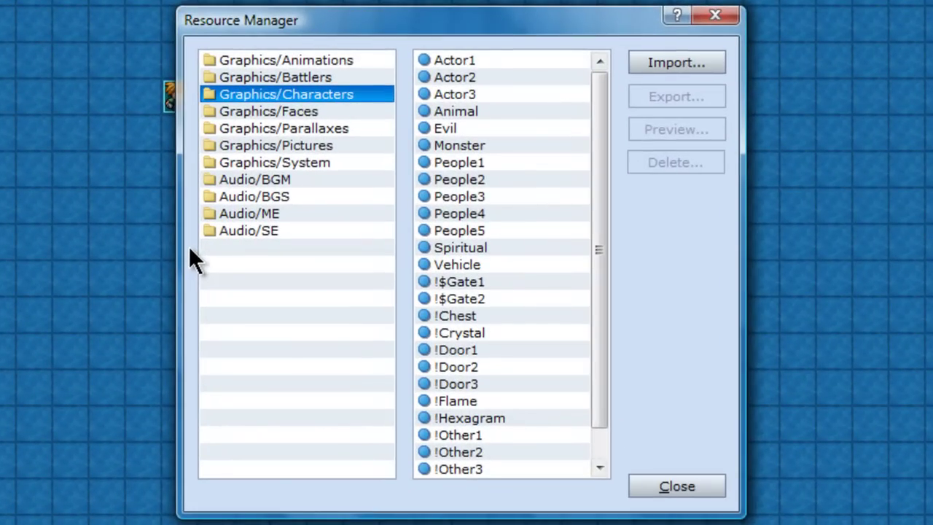
pyautogui.click(677, 63)
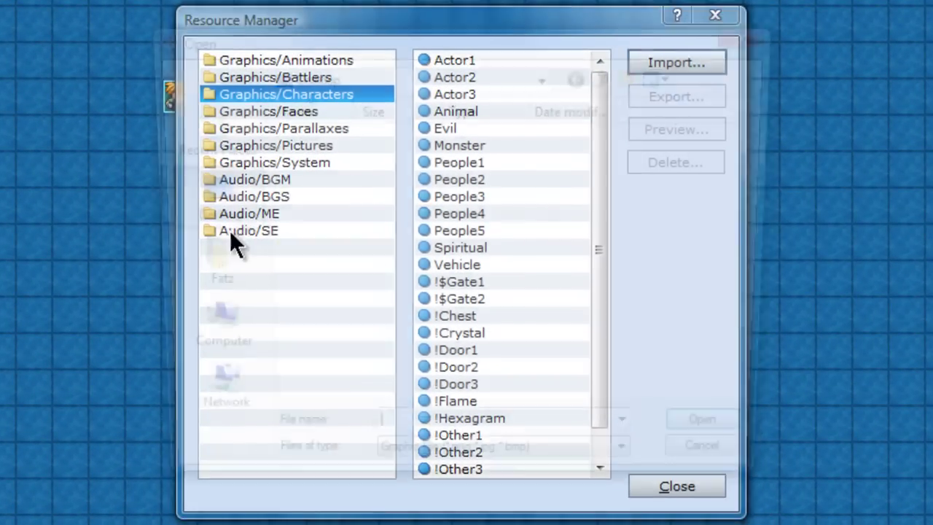
pyautogui.scroll(-3, 736, 327)
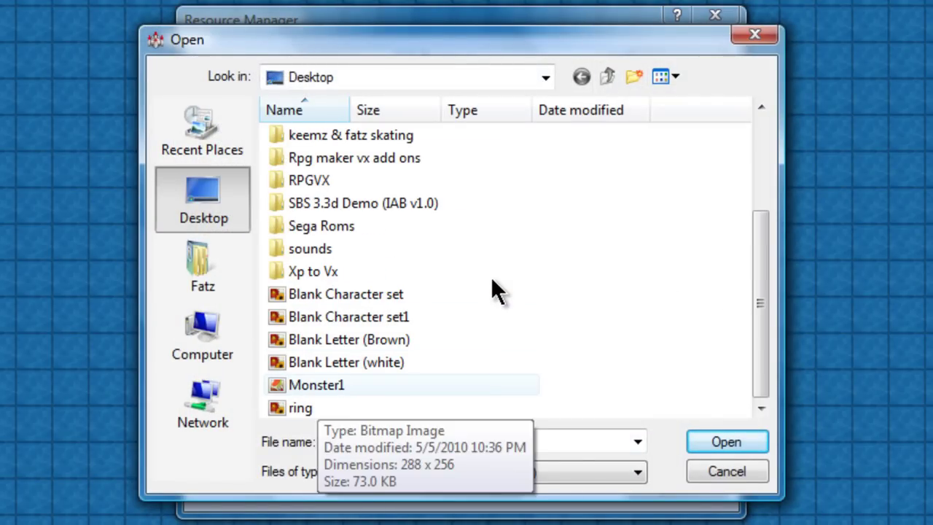
pyautogui.doubleClick(329, 317)
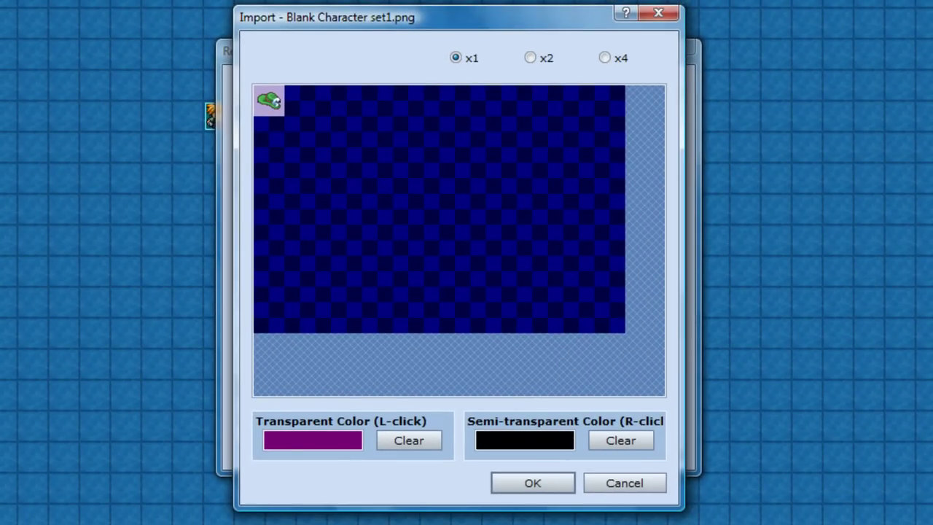
# Step: Set the lavender background as the transparent color, complete the import, and select Blank Character set1 among the character graphics
pyautogui.click(638, 321)
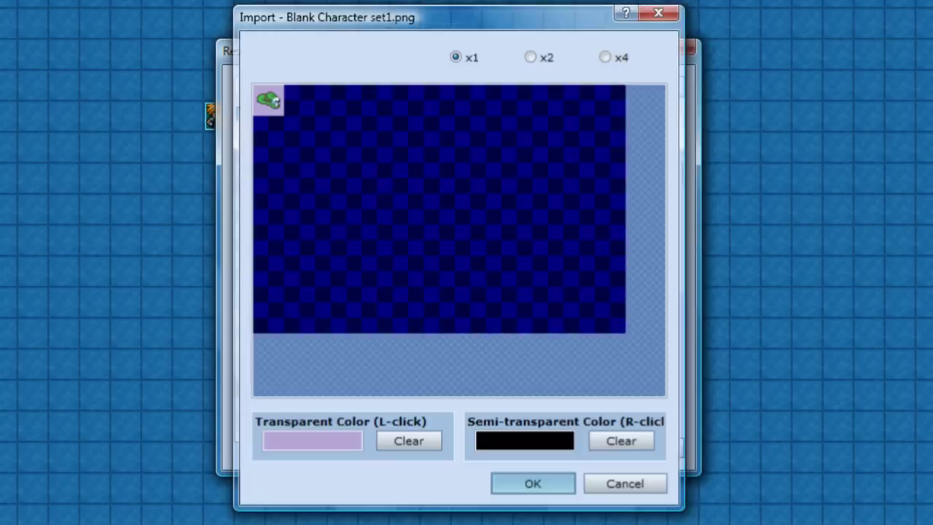
pyautogui.click(533, 482)
pyautogui.click(494, 85)
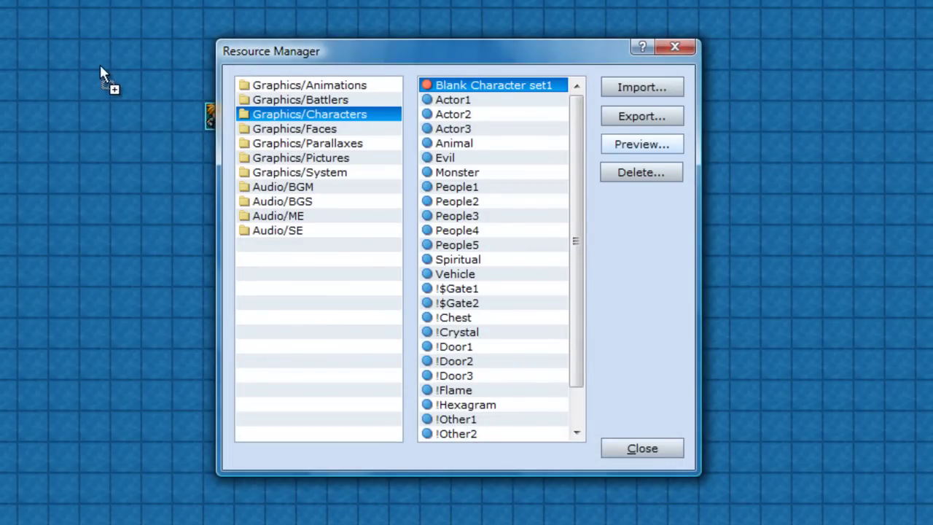
# Step: Preview the Blank Character set1 graphic, and close both the preview and the Resource Manager
pyautogui.click(642, 144)
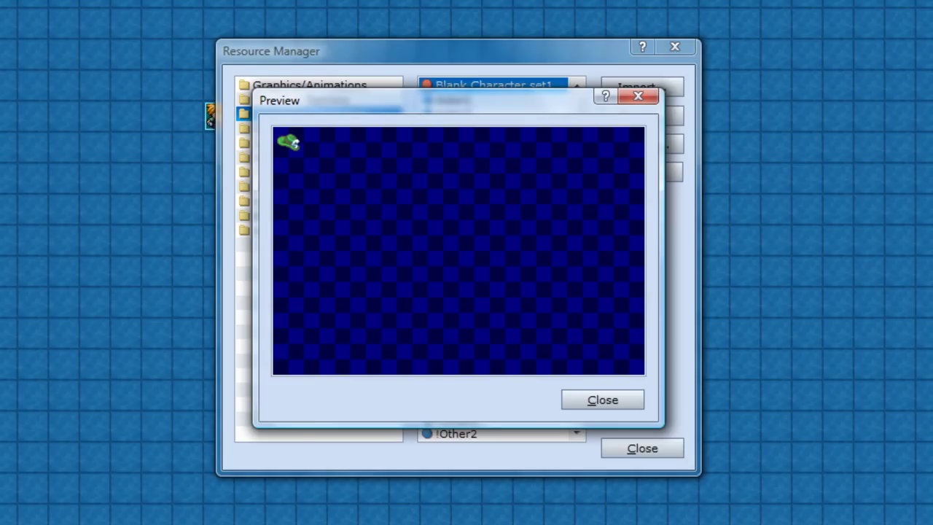
pyautogui.click(603, 399)
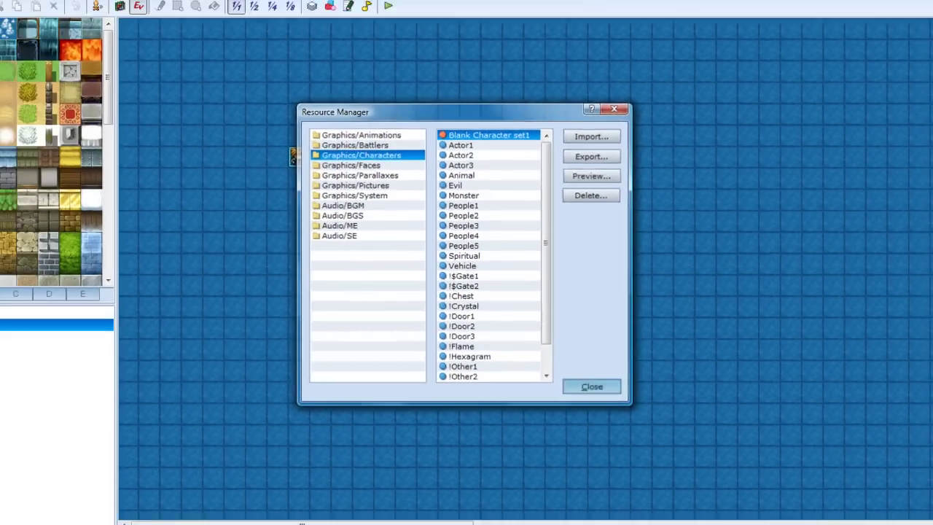
pyautogui.click(642, 449)
# Step: Fill a rectangle of grass about 10 by 8 tiles in the upper-left corner of MAP001, covering the hero's starting position
pyautogui.click(10, 93)
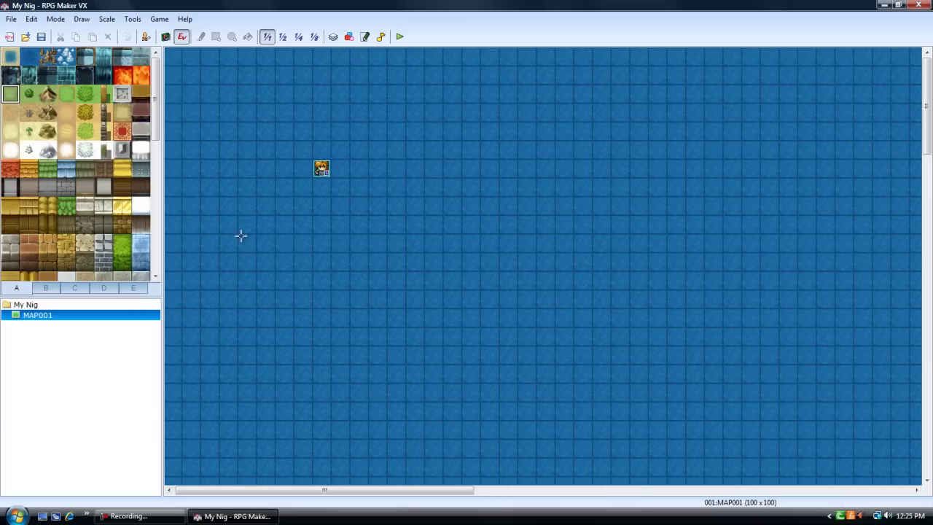
pyautogui.click(166, 37)
pyautogui.click(217, 36)
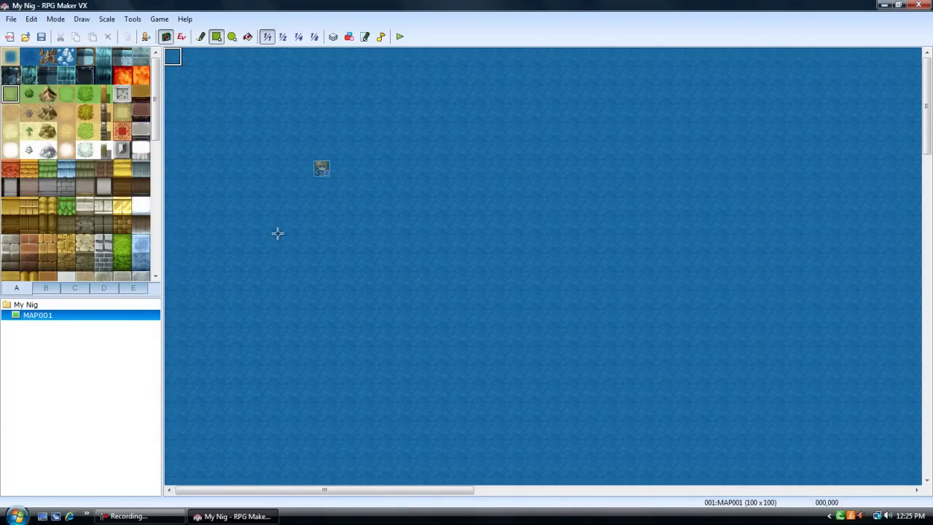
pyautogui.moveTo(172, 56); pyautogui.dragTo(344, 189)
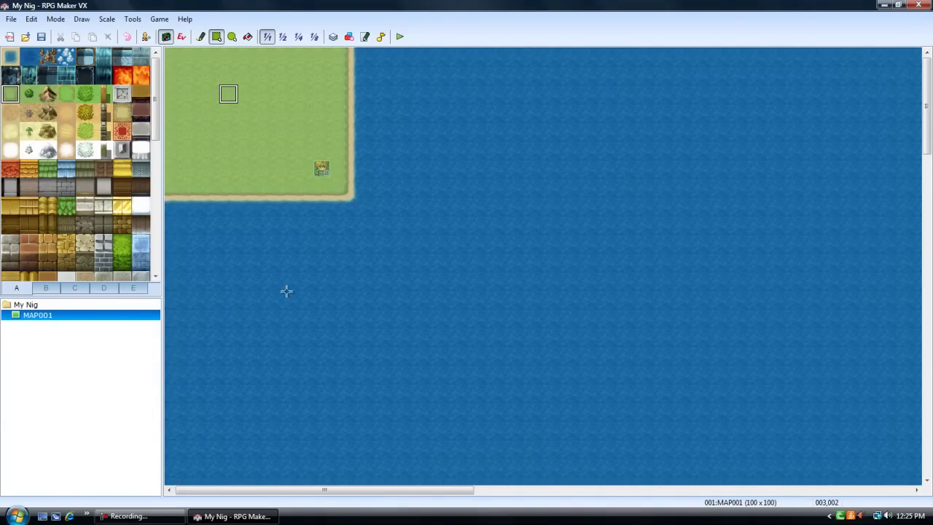
# Step: Create a new event on the grass at tile 003,003 using the green sprite from Blank Character set1 as its graphic
pyautogui.click(182, 37)
pyautogui.rightClick(227, 108)
pyautogui.click(269, 114)
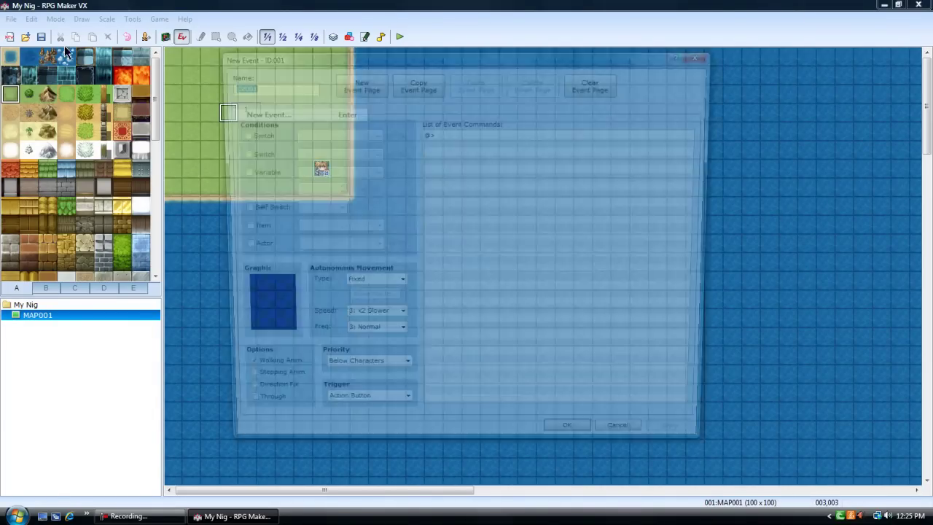
pyautogui.doubleClick(258, 309)
pyautogui.click(341, 170)
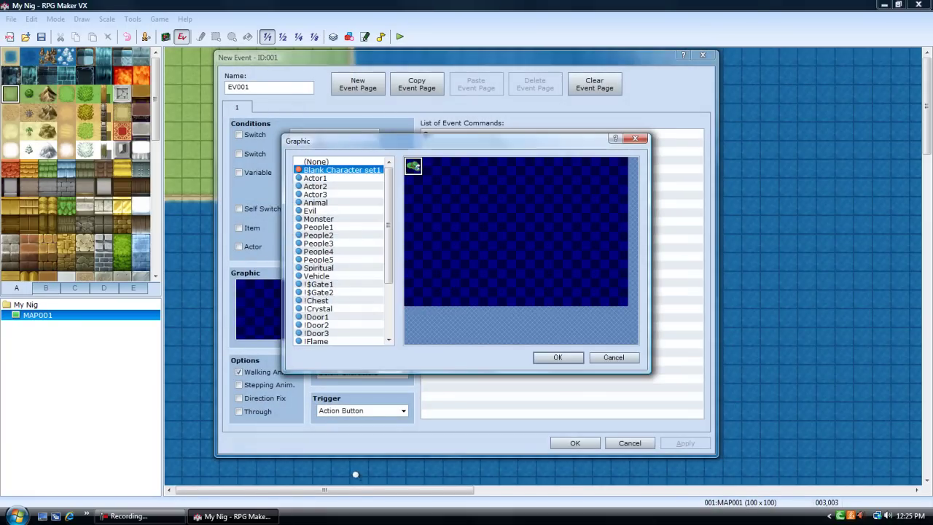
pyautogui.press('Return')
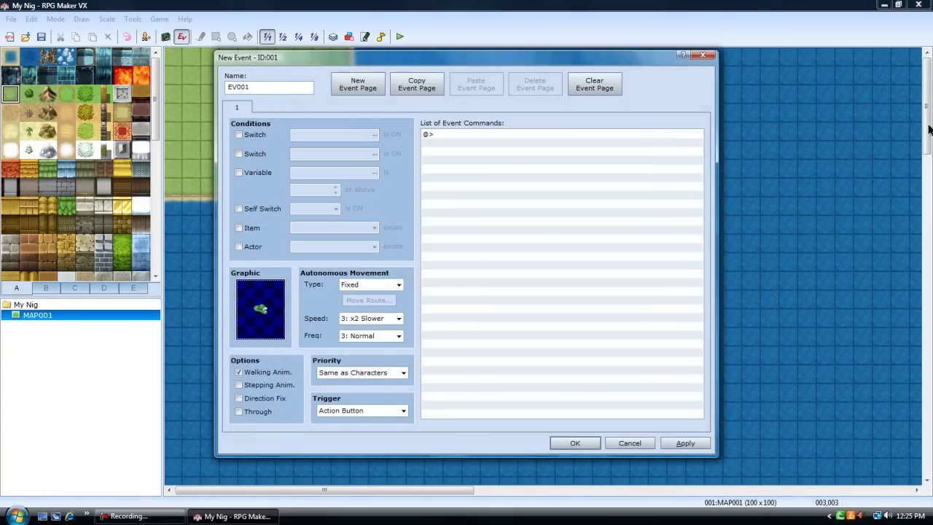
pyautogui.press('Return')
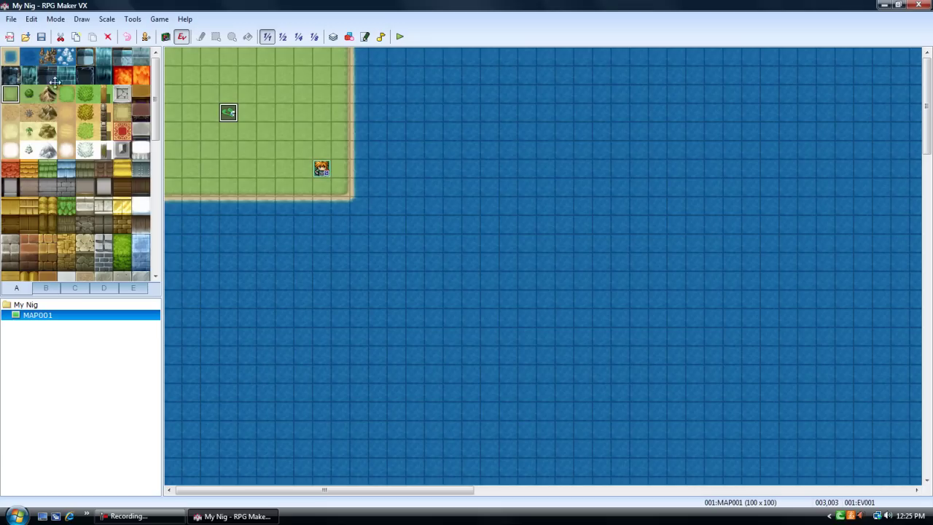
# Step: Playtest the game, walk the hero up beside the green sprite event, and close the game window
pyautogui.press('F12')
pyautogui.press('Return')
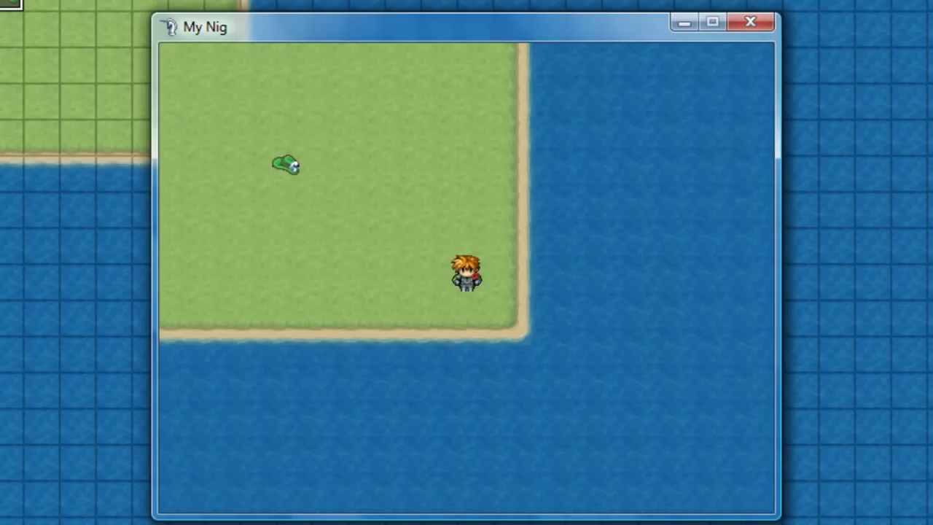
pyautogui.press('Left')
pyautogui.press('Left')
pyautogui.press('Left')
pyautogui.press('Up')
pyautogui.press('Up')
pyautogui.press('Up')
pyautogui.press('Left')
pyautogui.press('Up')
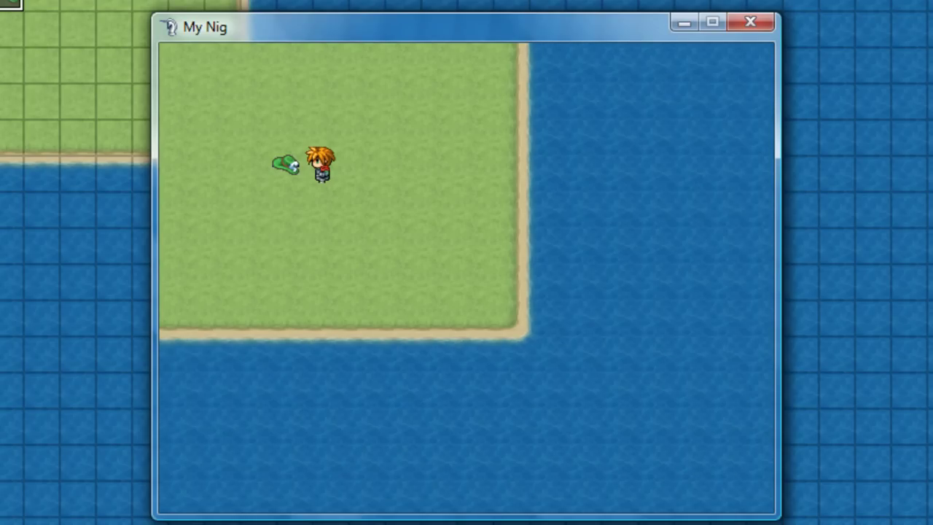
pyautogui.click(750, 22)
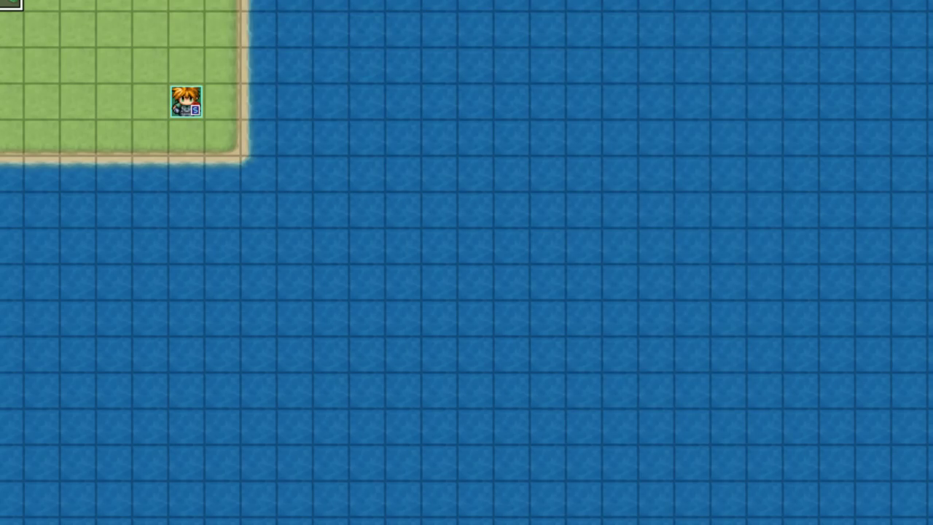